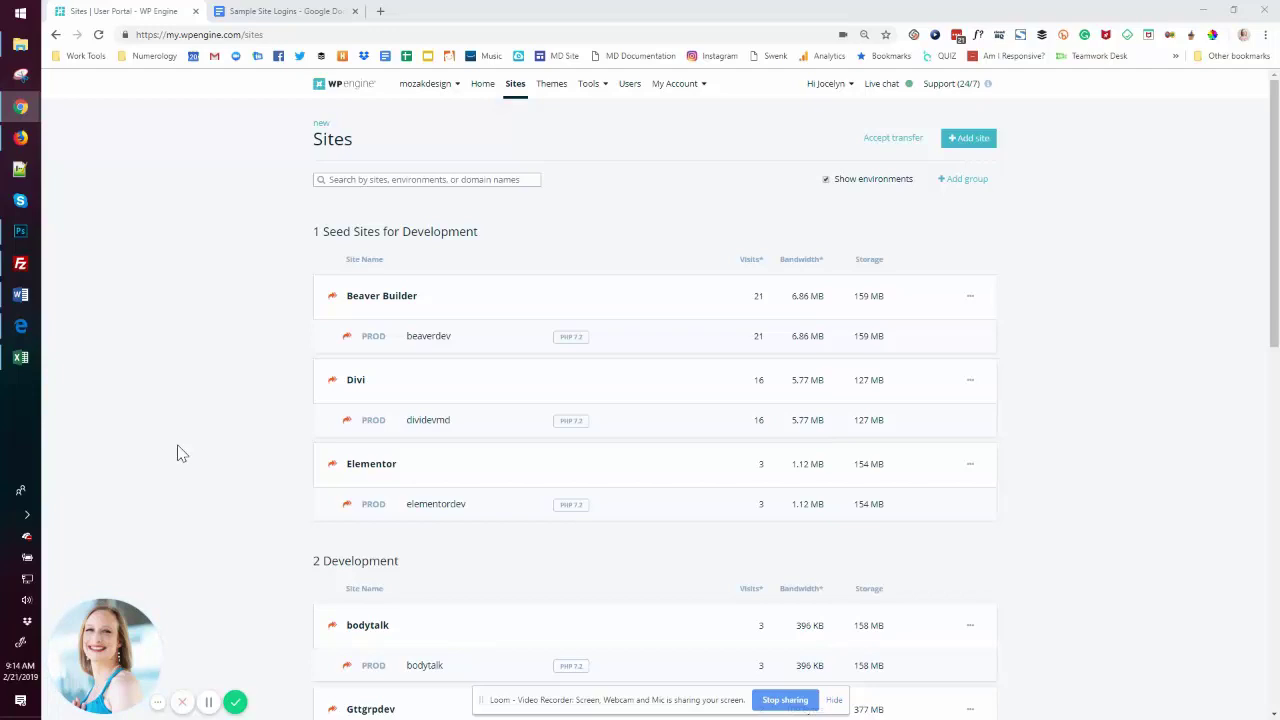
Step: Open the Overview of the beaverdev production environment under Beaver Builder
click(438, 342)
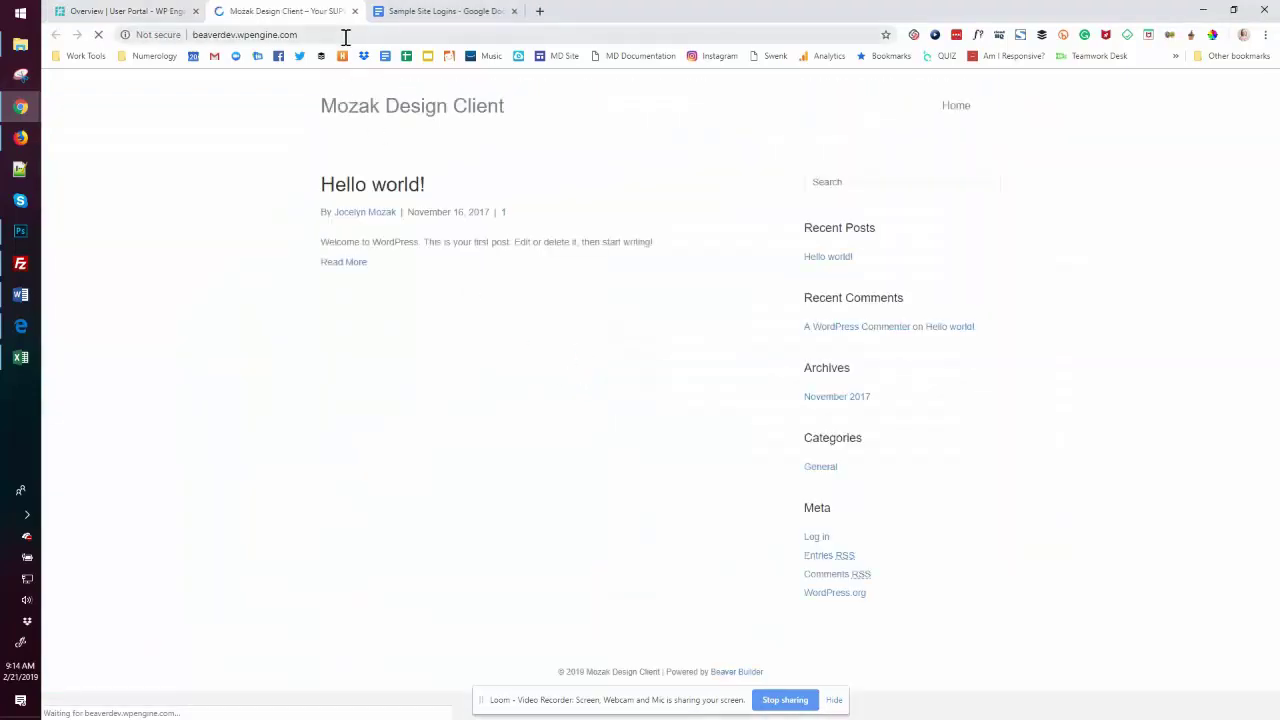
Step: Go to /wp-admin/plugins.php on the beaverdev demo site and log in
click(345, 35)
click(345, 35)
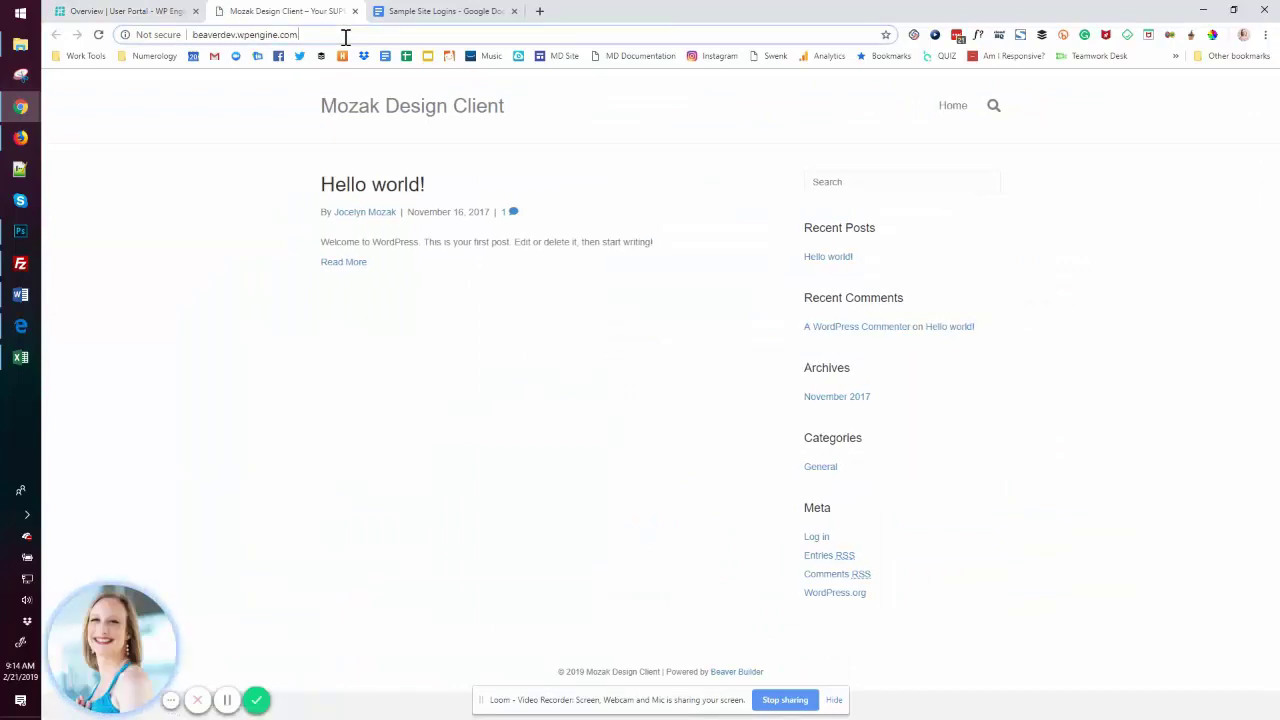
text(/wp)
key(Return)
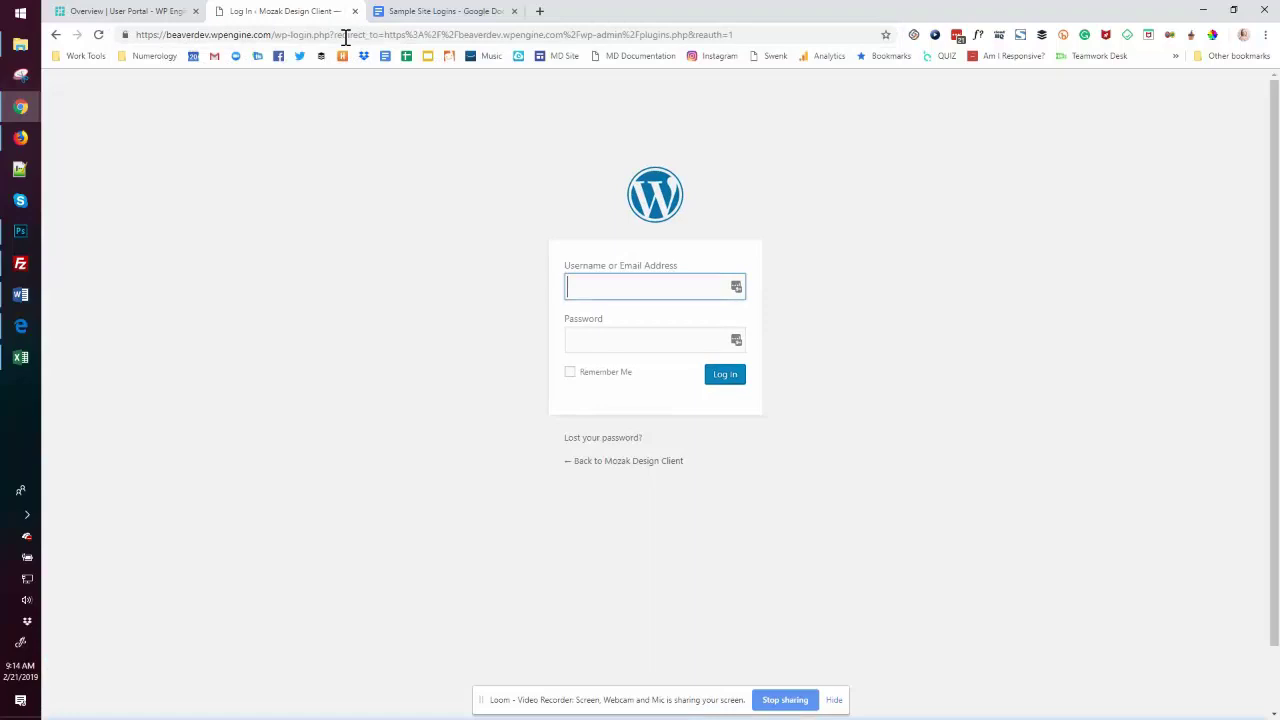
click(722, 378)
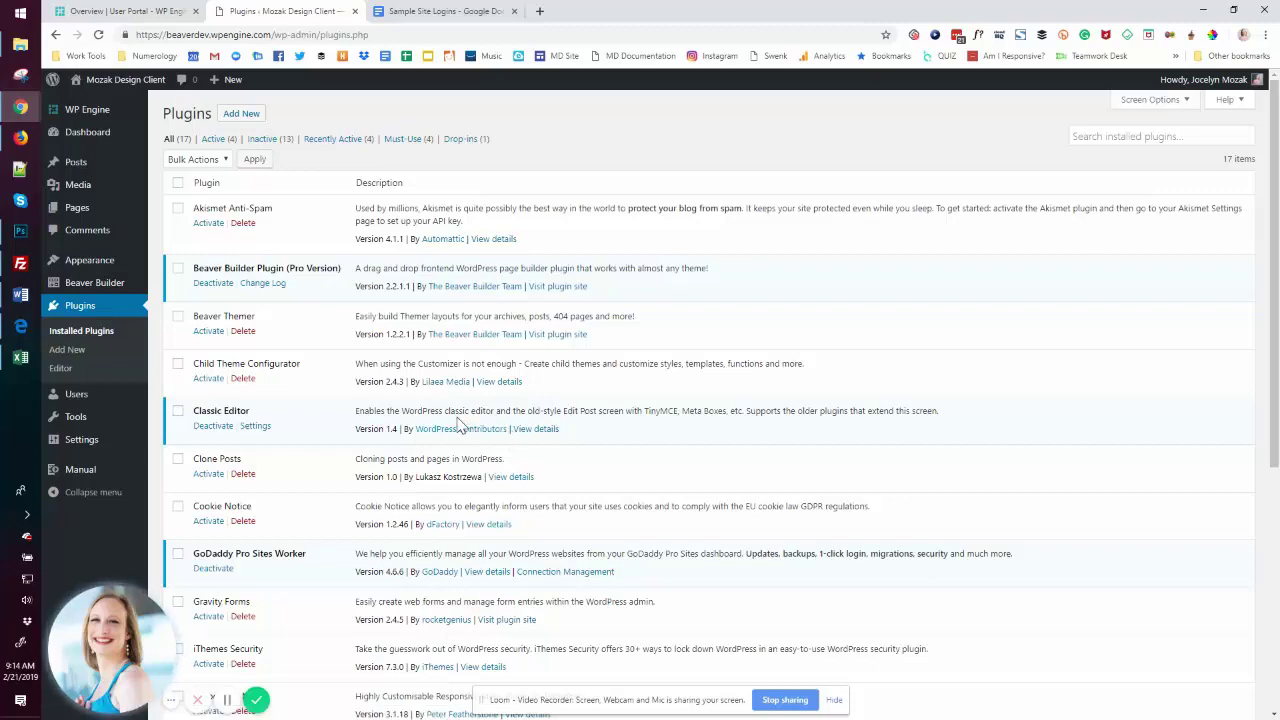
scroll(460, 425, down, 2)
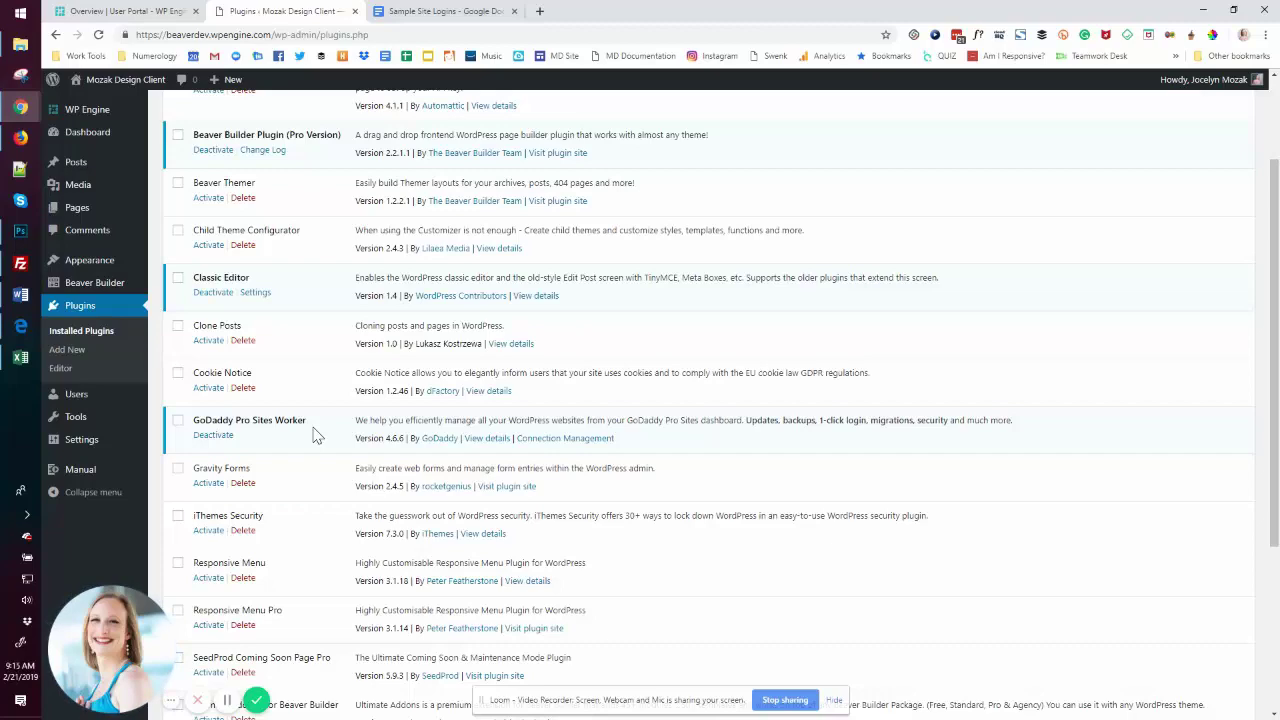
scroll(313, 435, down, 3)
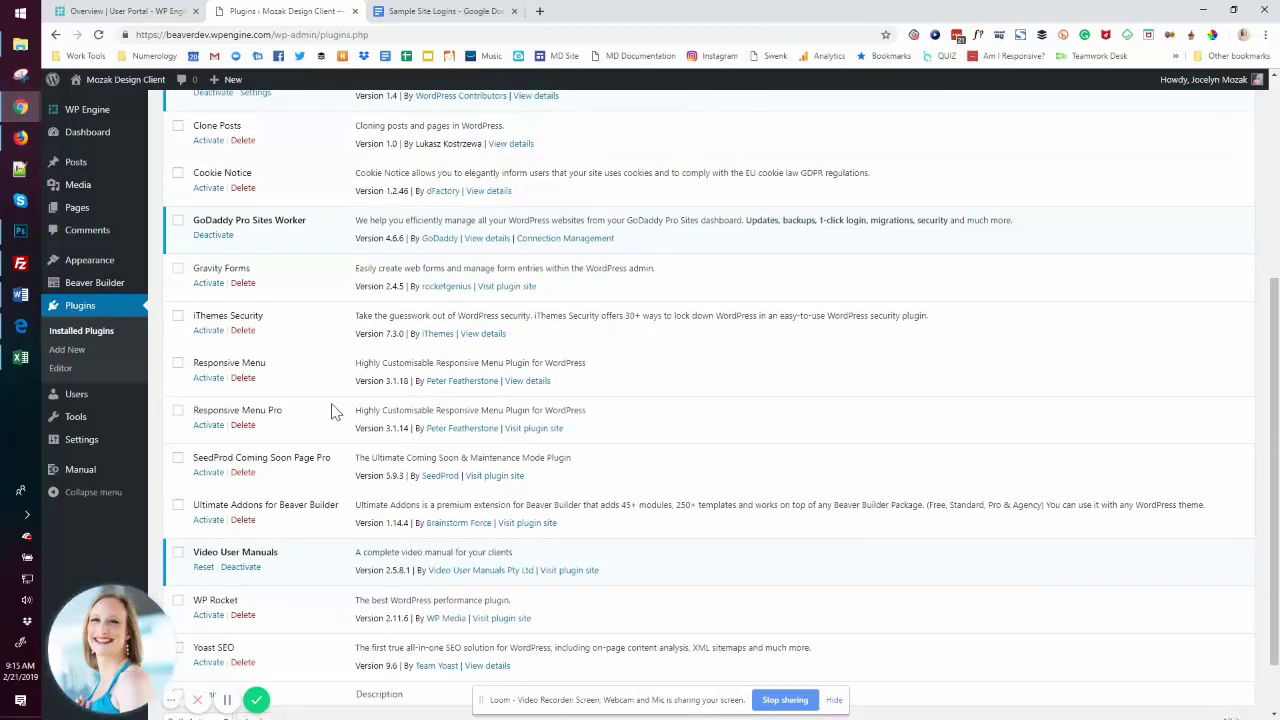
scroll(290, 415, down, 1)
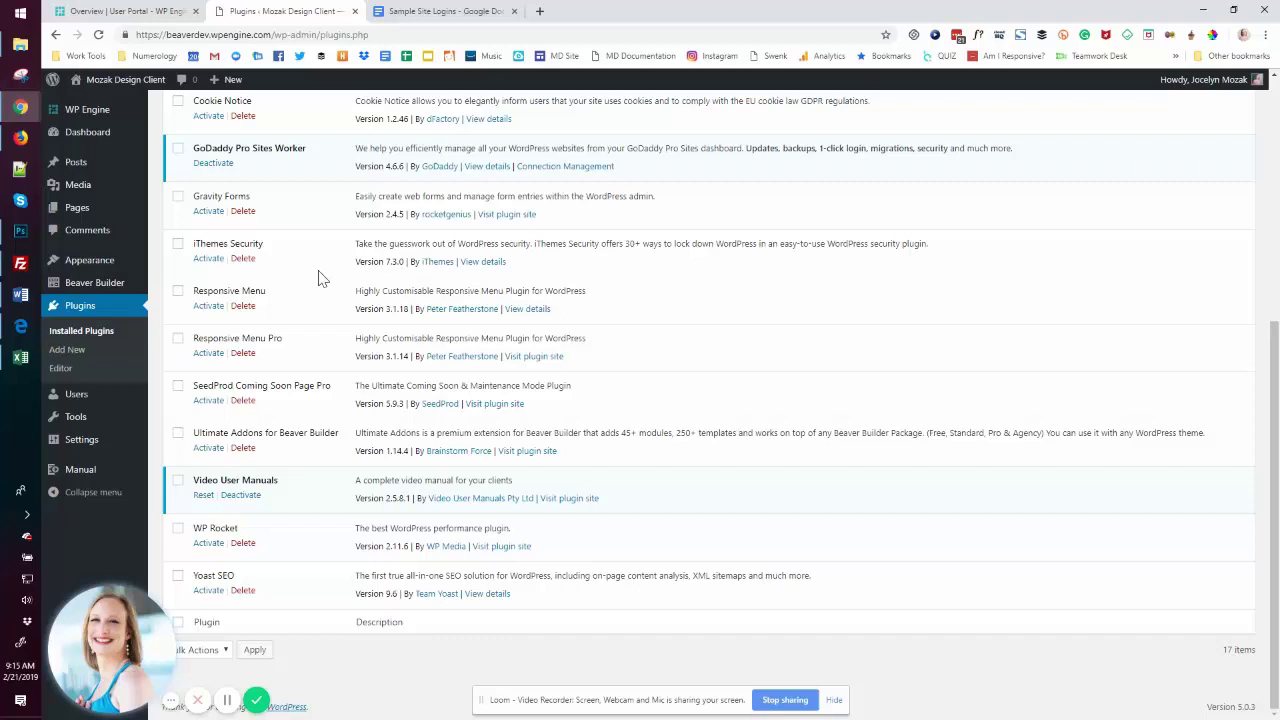
Step: Review the Beaver Builder Theme, its child theme and Twenty Nineteen under Appearance > Themes
click(90, 264)
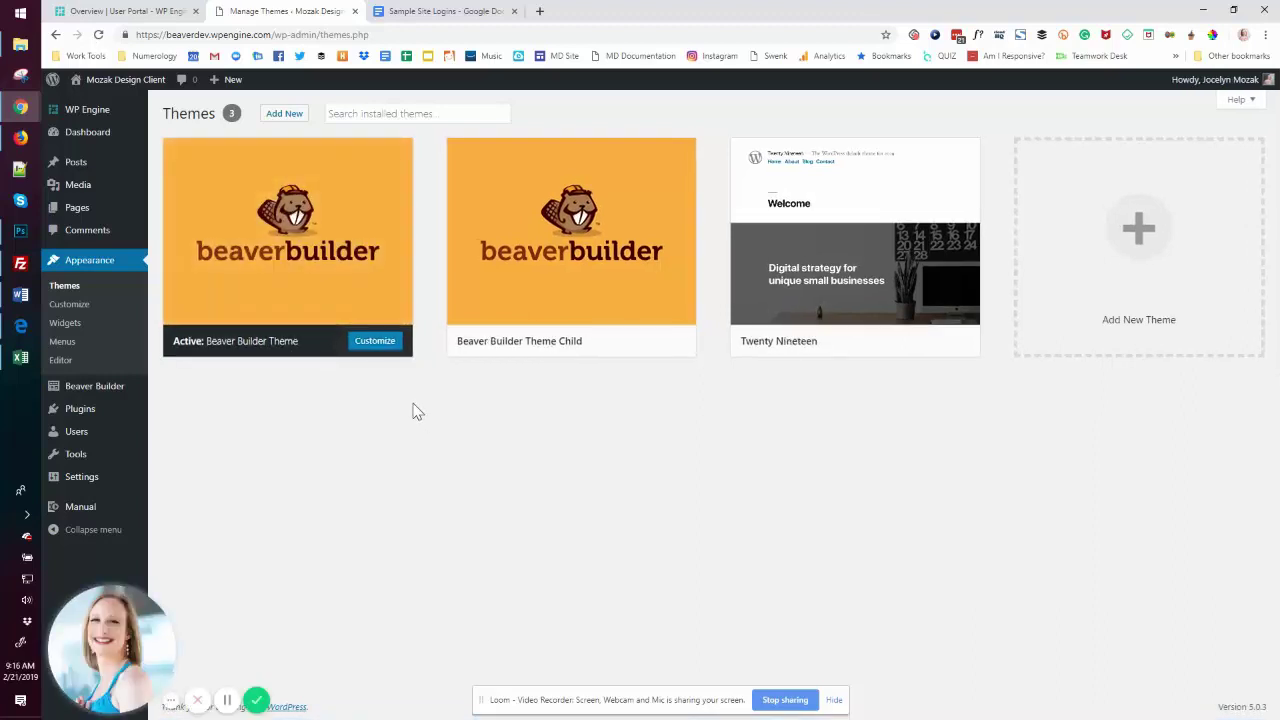
mouse_move(275, 330)
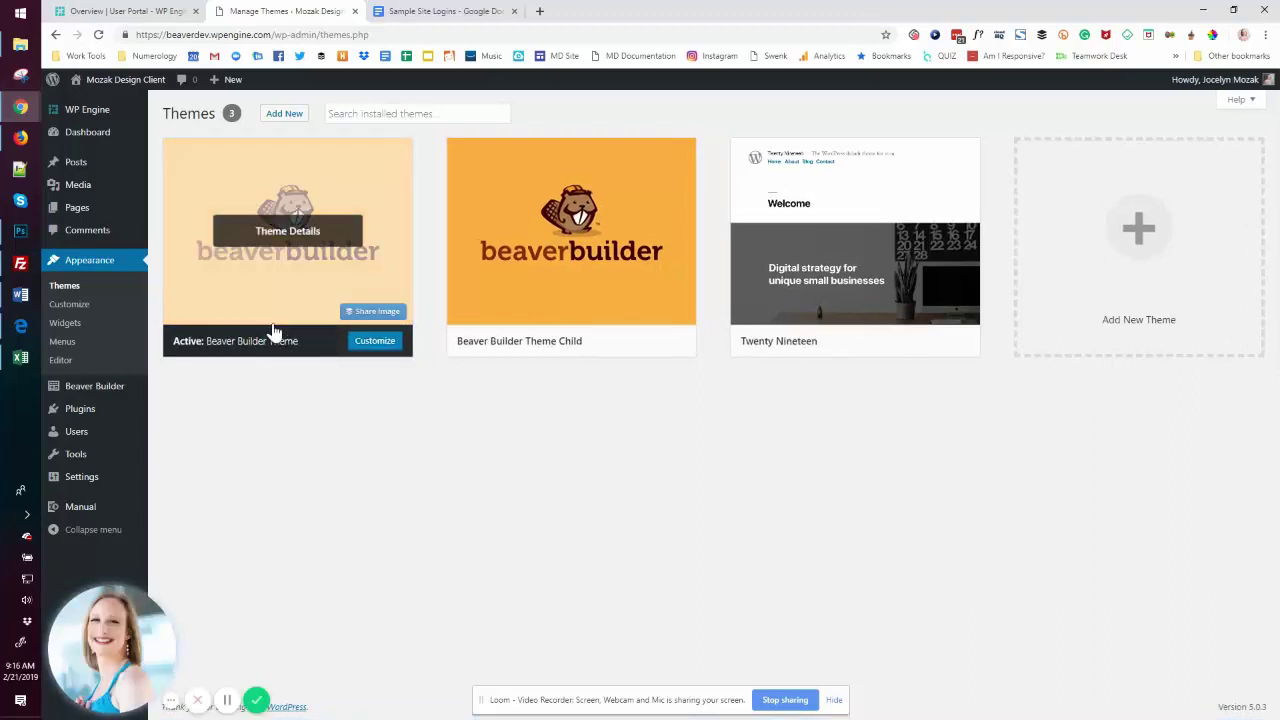
mouse_move(626, 300)
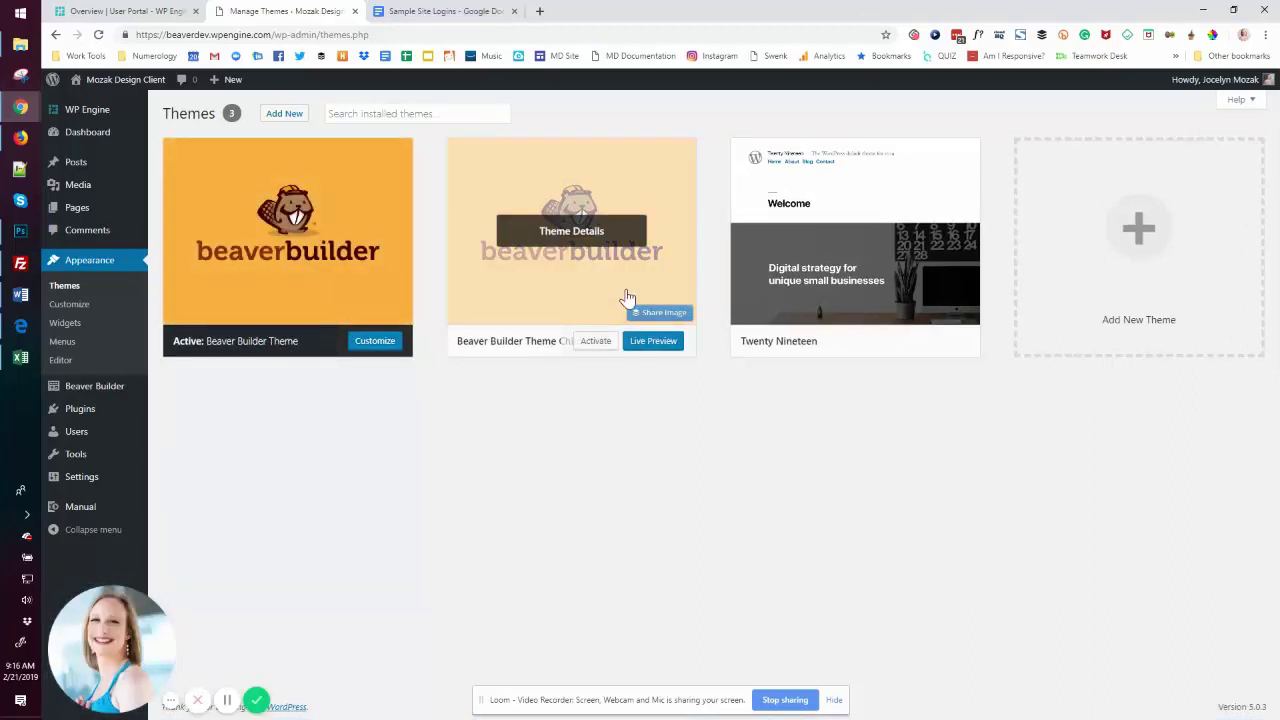
mouse_move(814, 277)
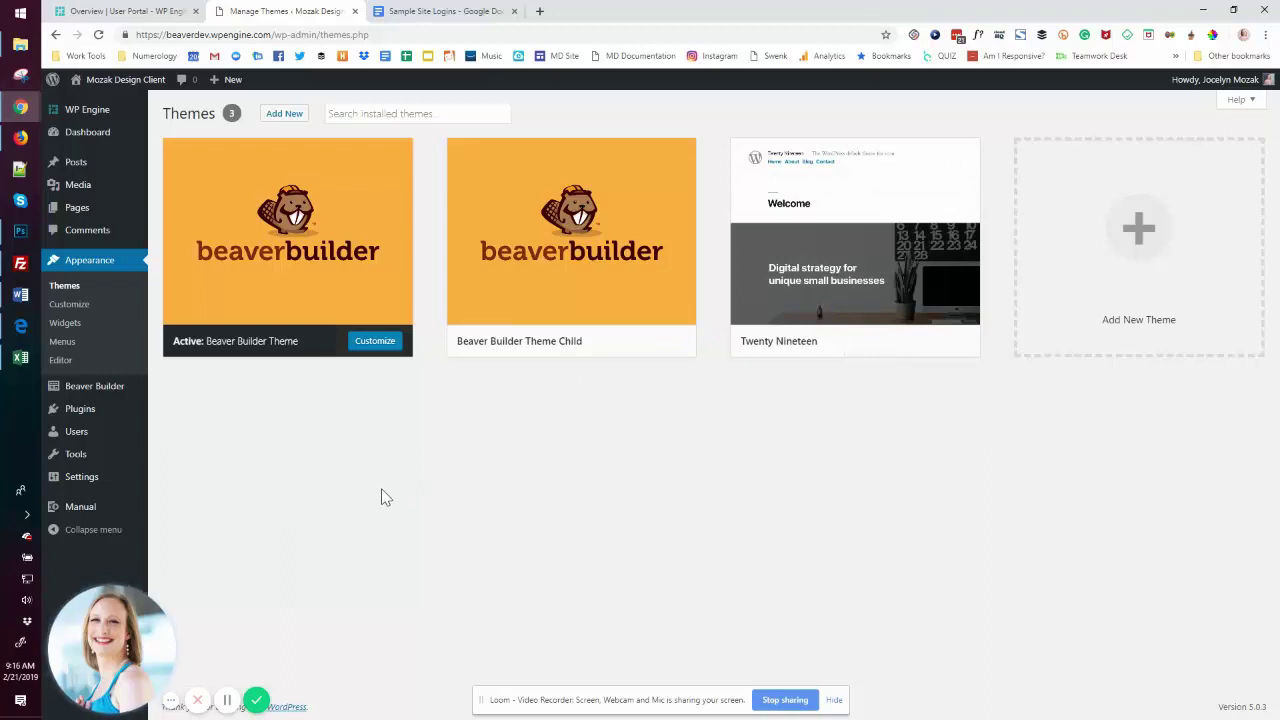
Step: Close the WordPress themes tab and go back to the WP Engine Sites list
click(354, 11)
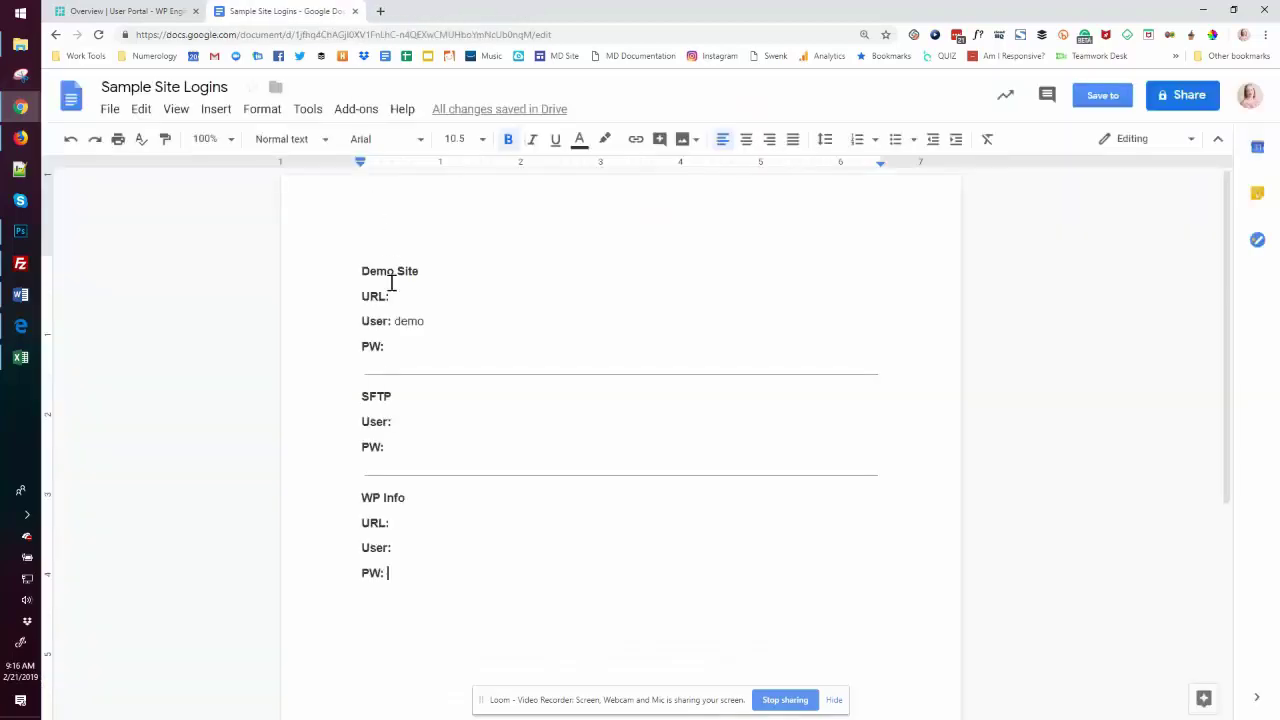
click(158, 15)
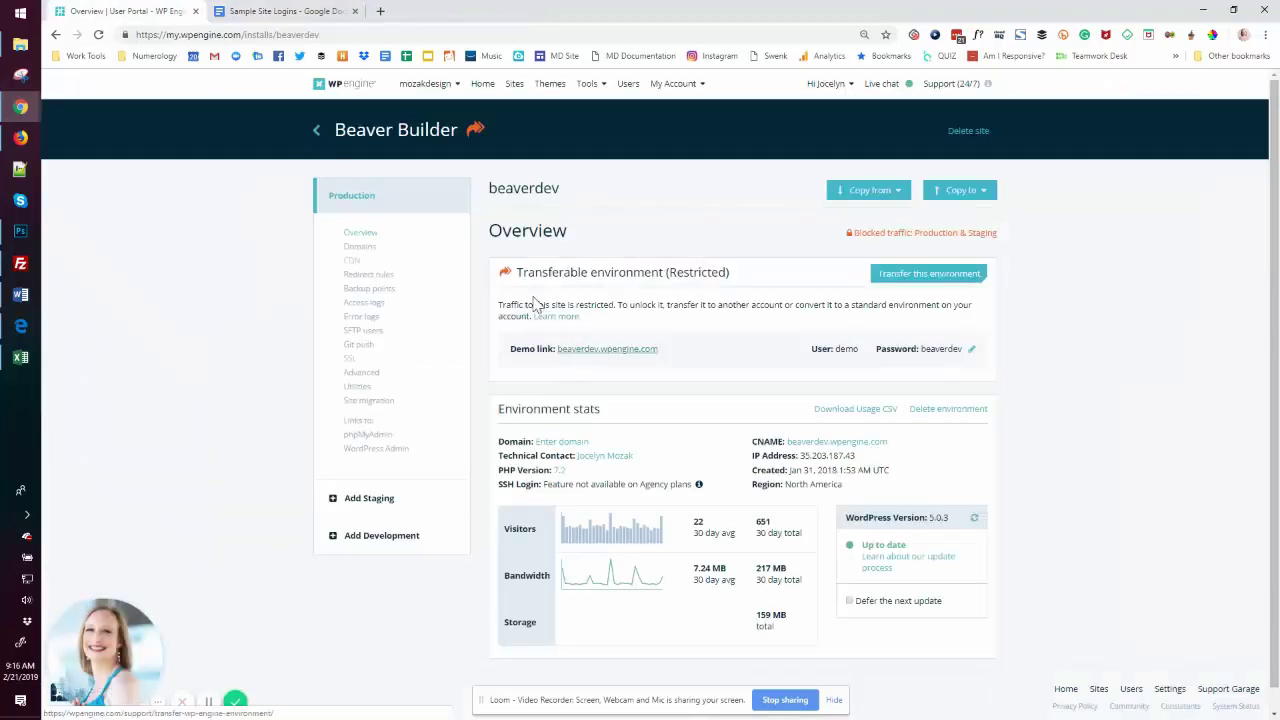
click(315, 134)
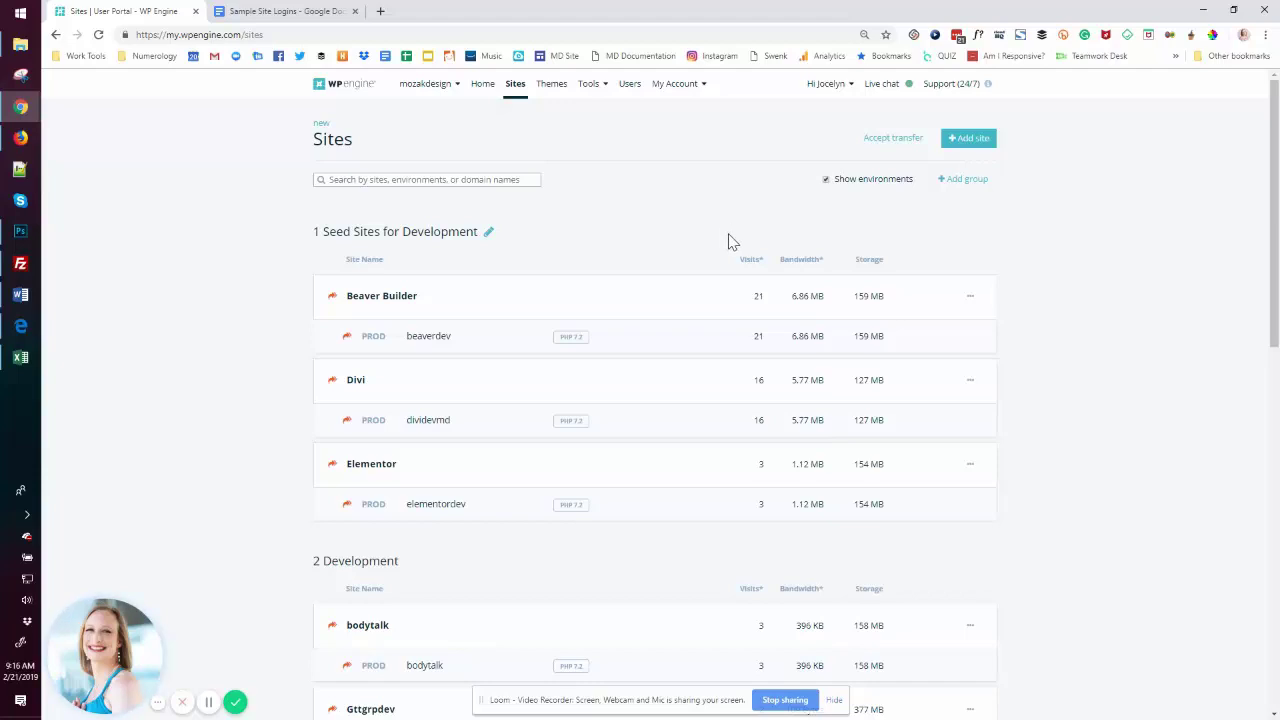
Step: Add a transferable site named newmdclient in the 2 Development group
click(975, 140)
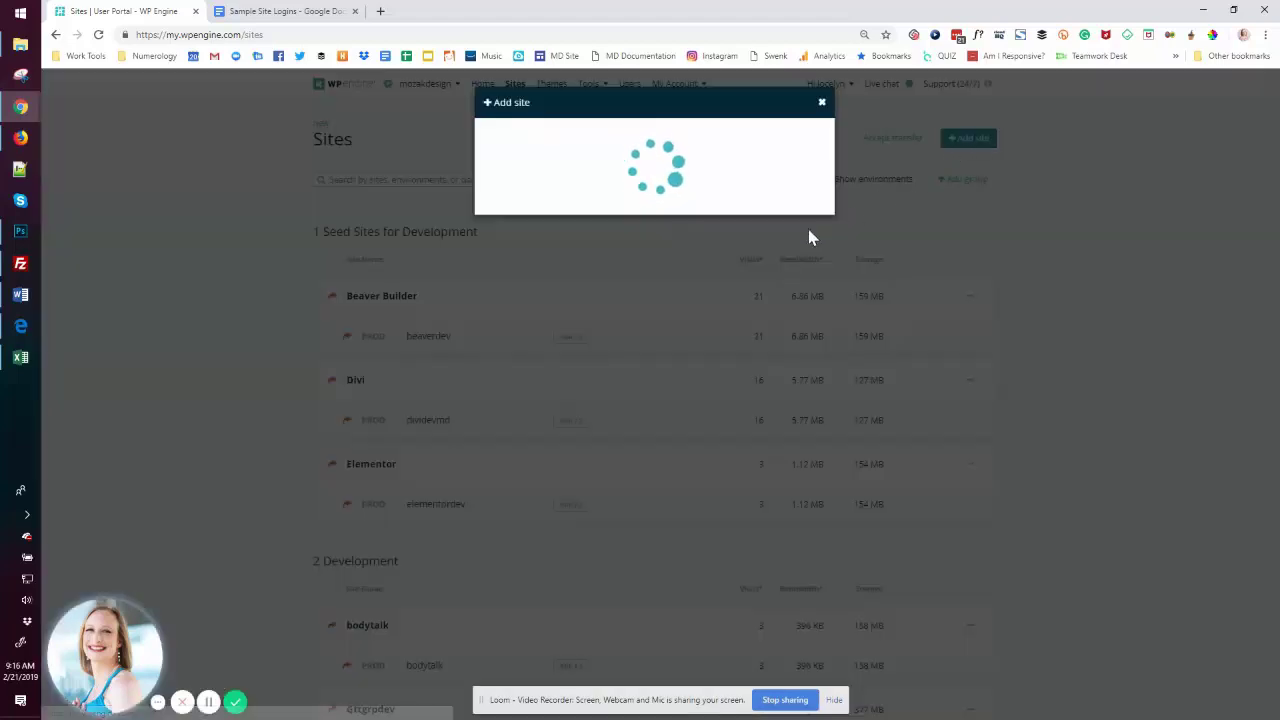
click(635, 241)
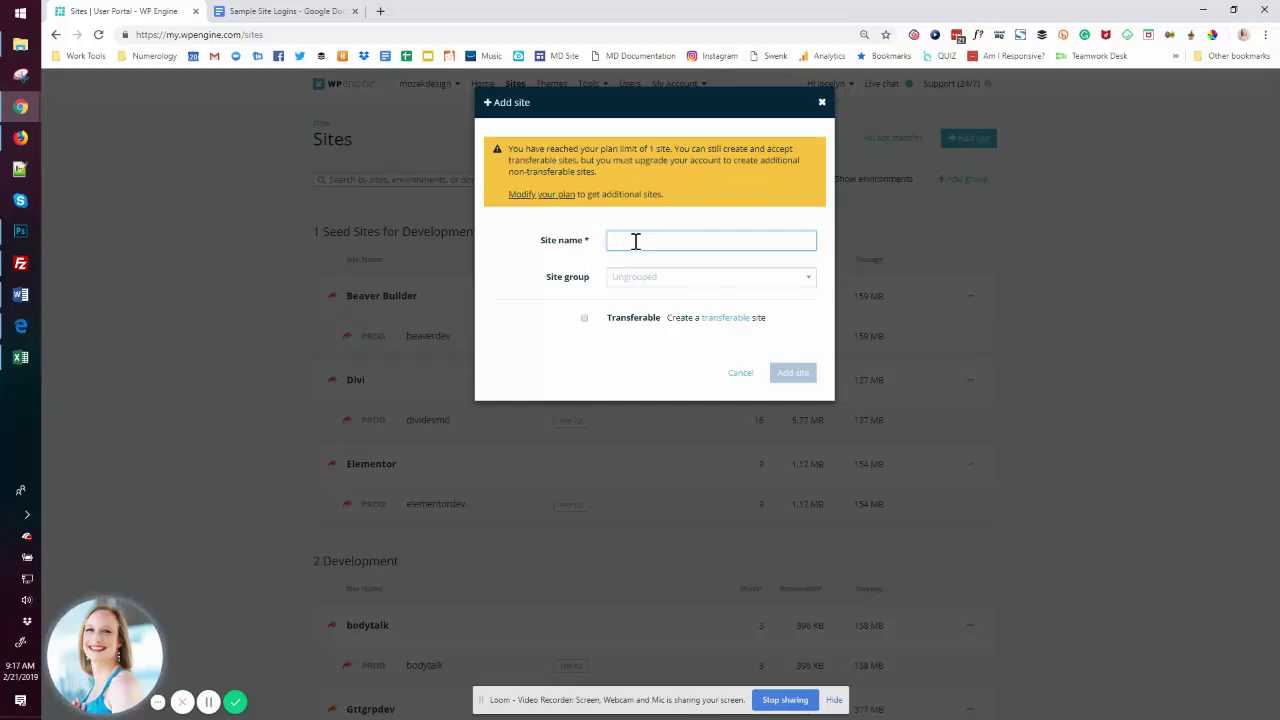
text(newmd)
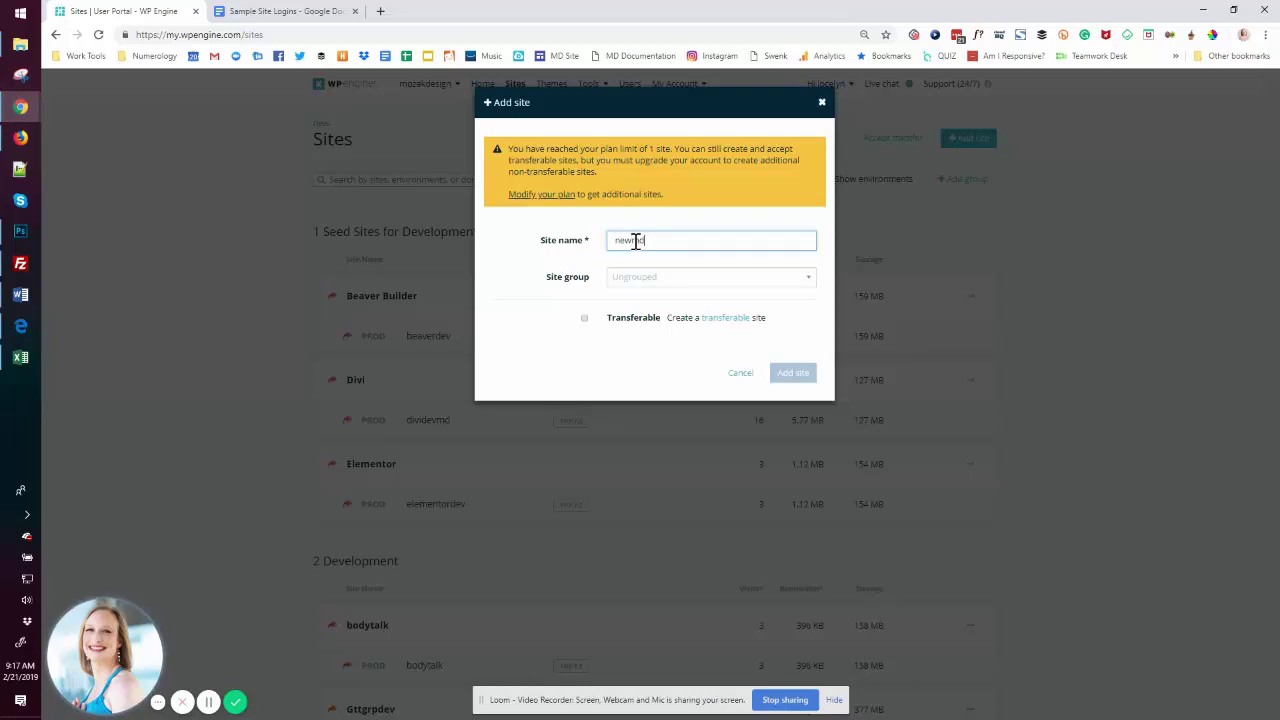
text(en)
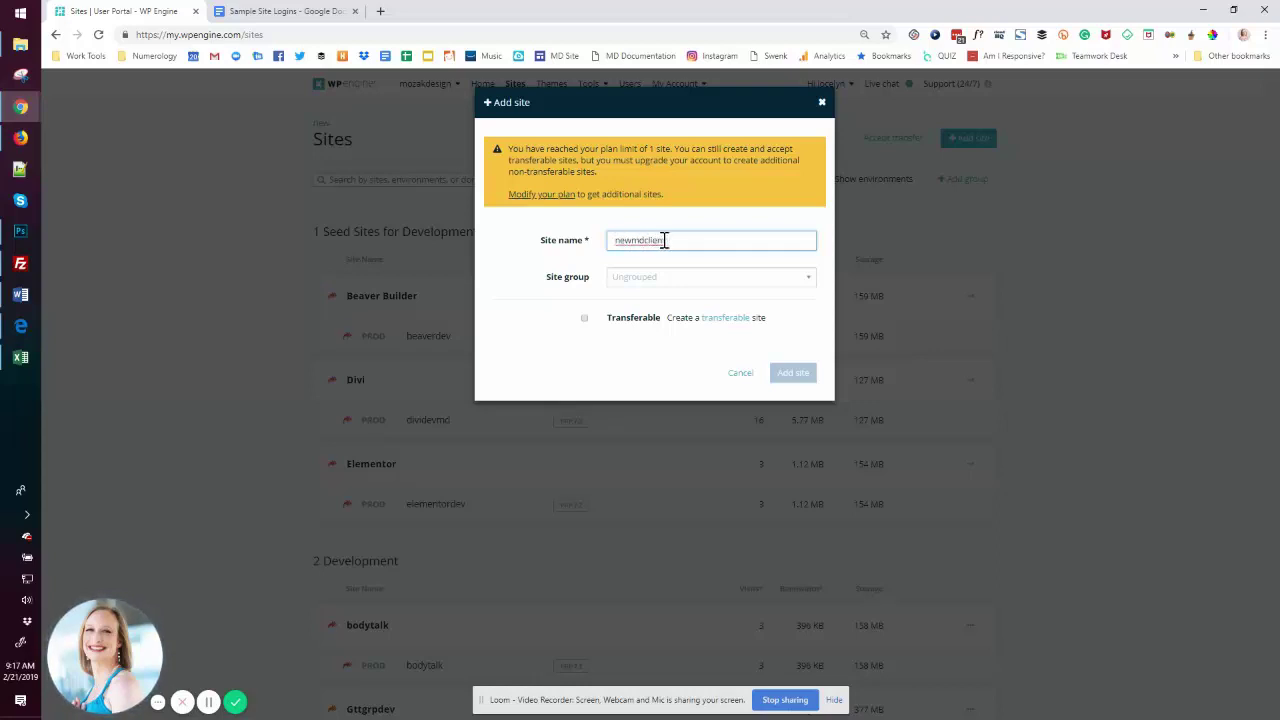
drag(666, 240, 551, 270)
key(ctrl+c)
click(634, 284)
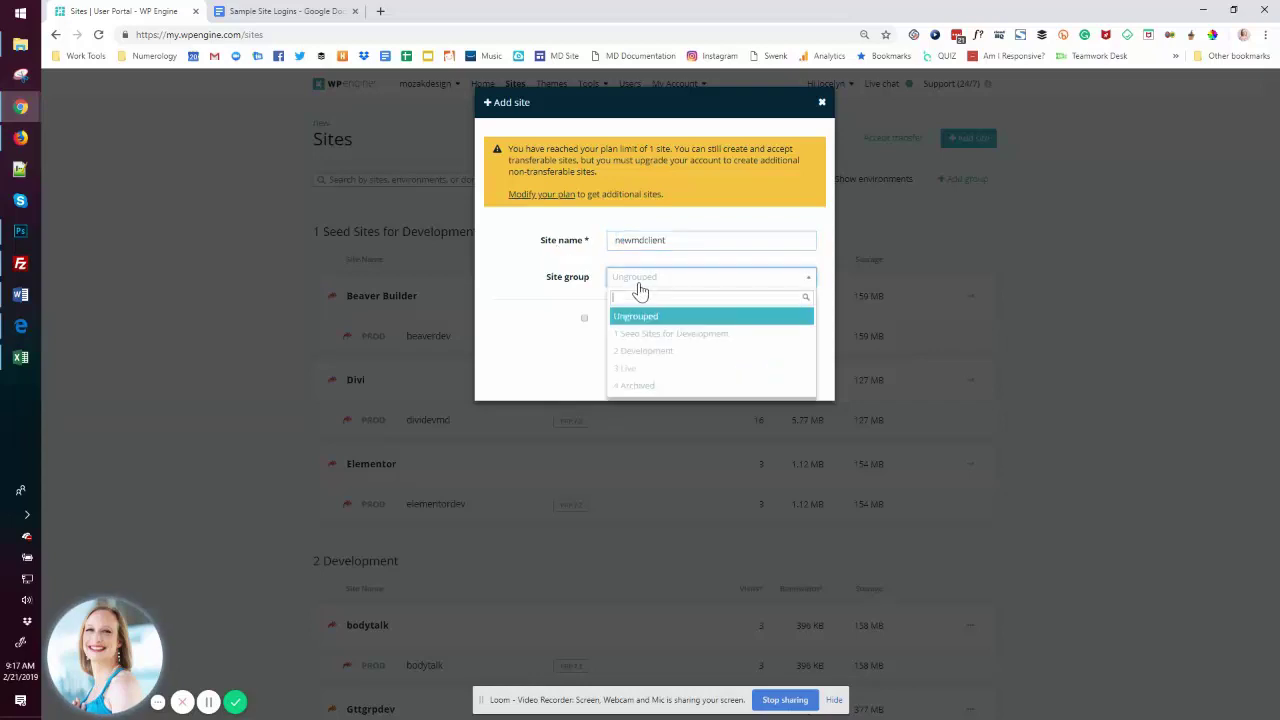
click(666, 352)
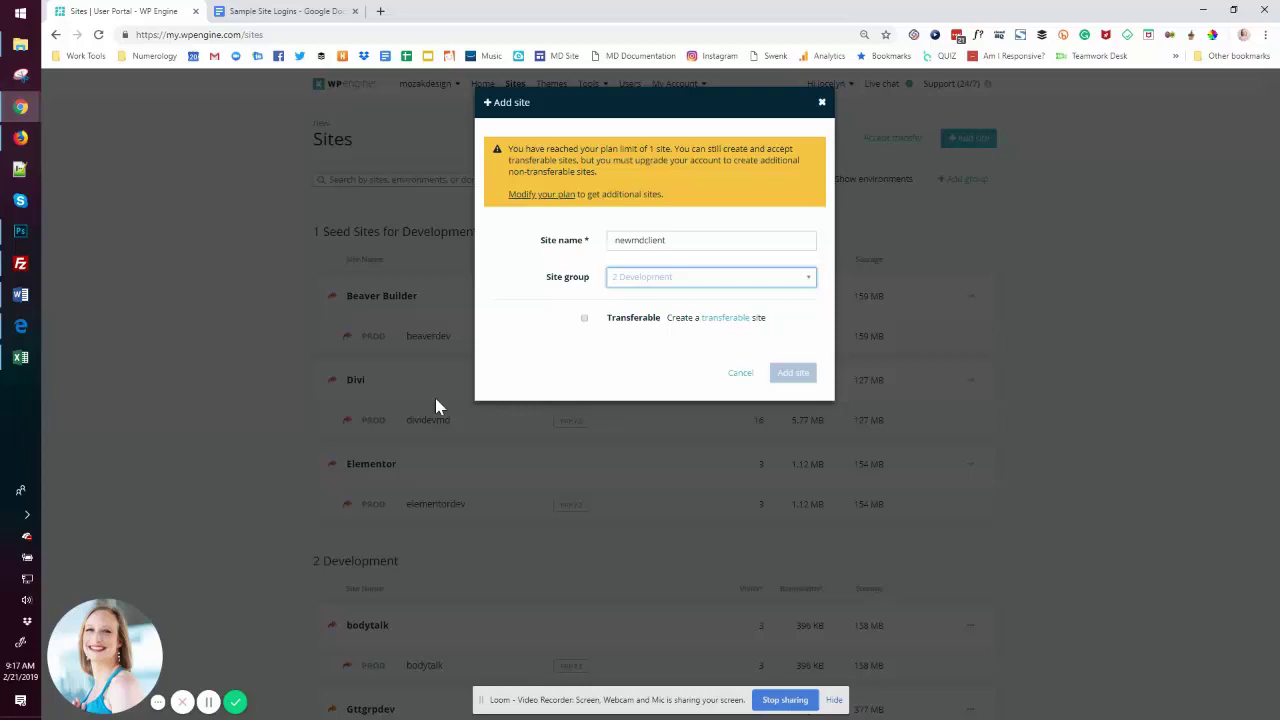
click(668, 284)
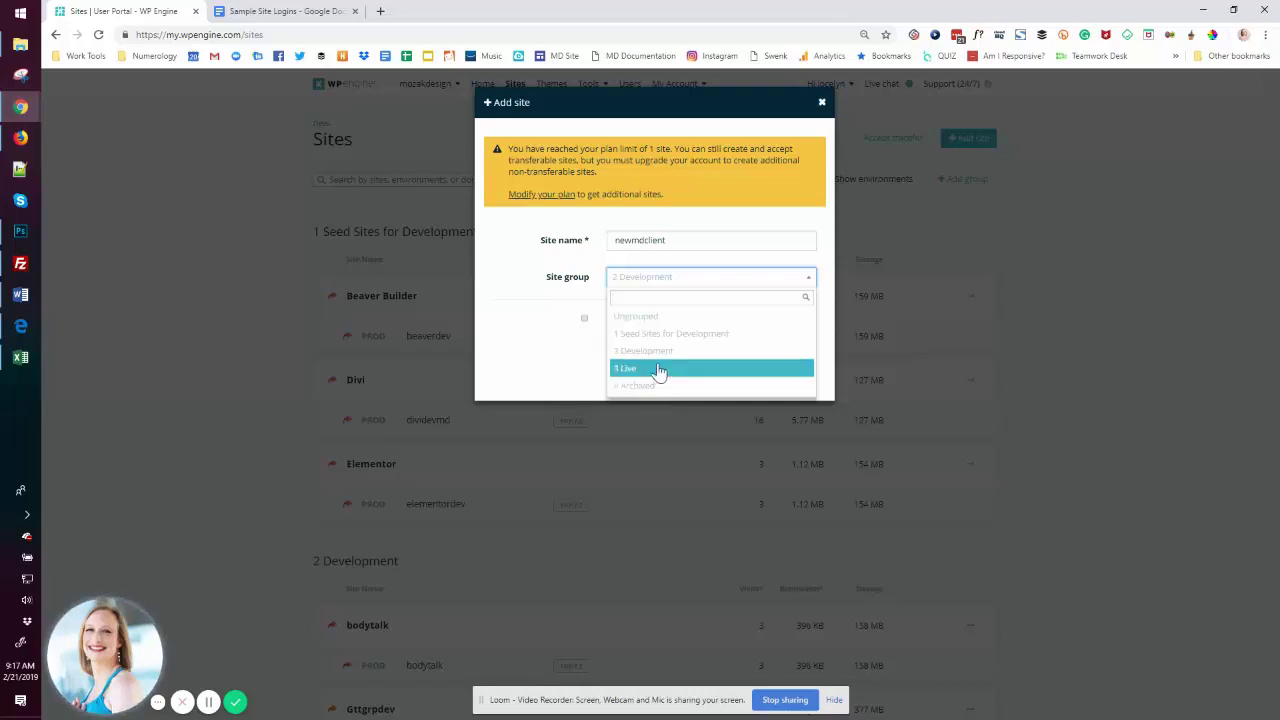
click(661, 352)
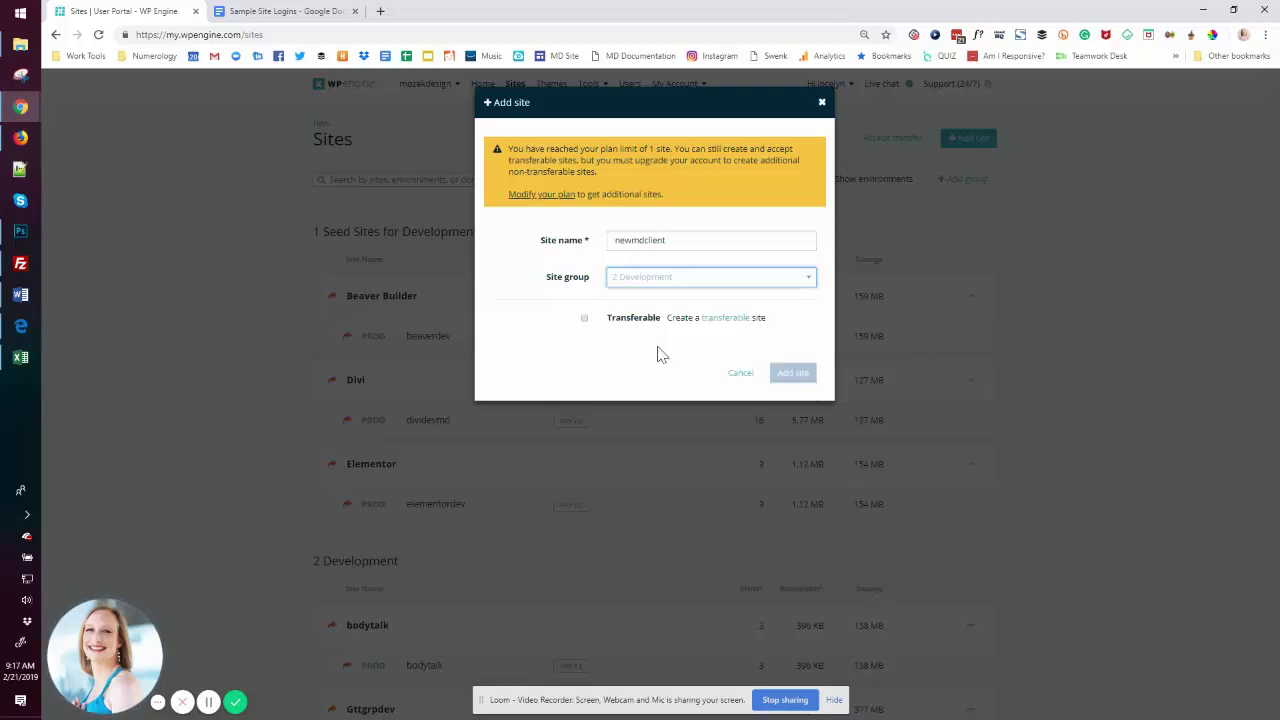
click(585, 319)
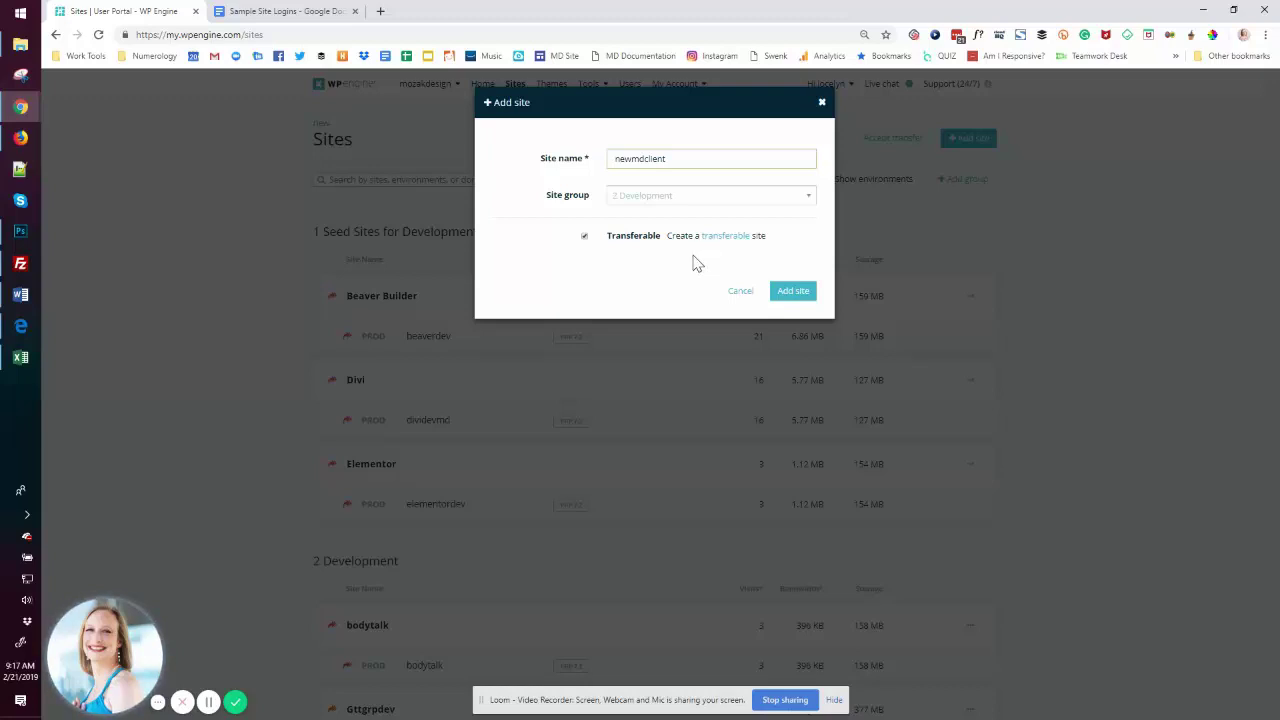
click(795, 296)
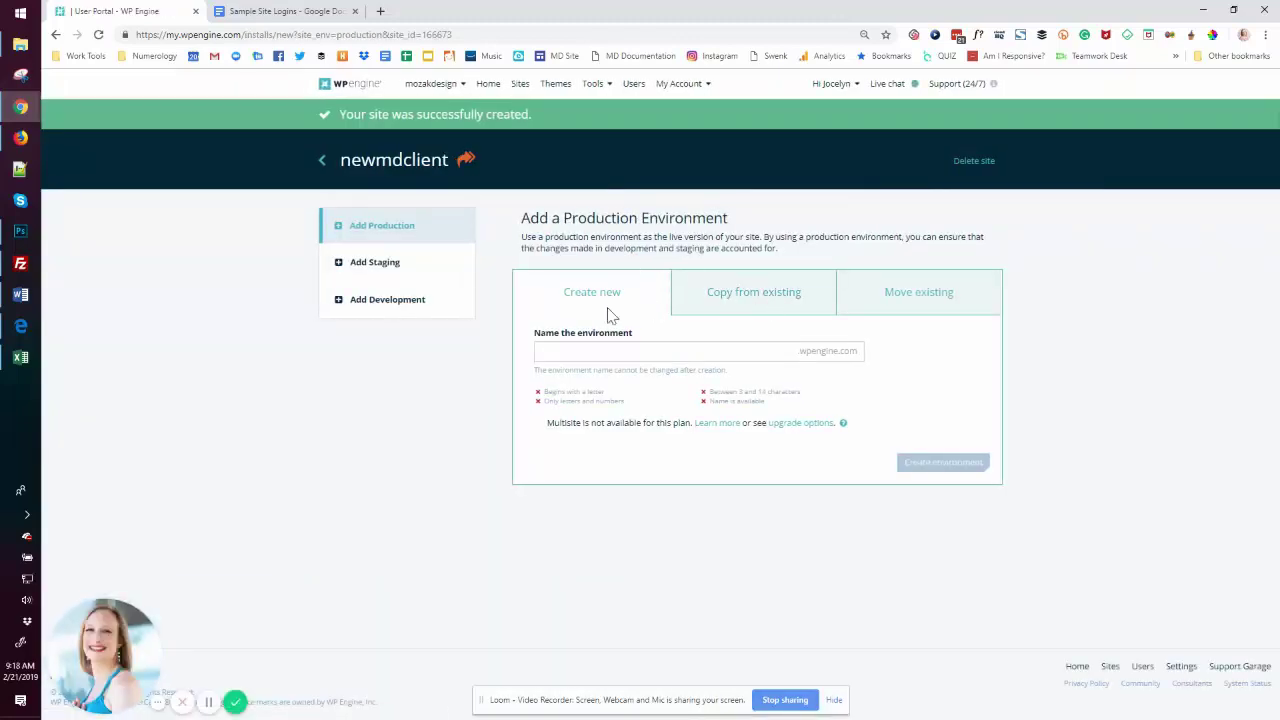
Step: Create the newmdclient environment as a copy of Beaver Builder: beaverdev – PROD
click(757, 300)
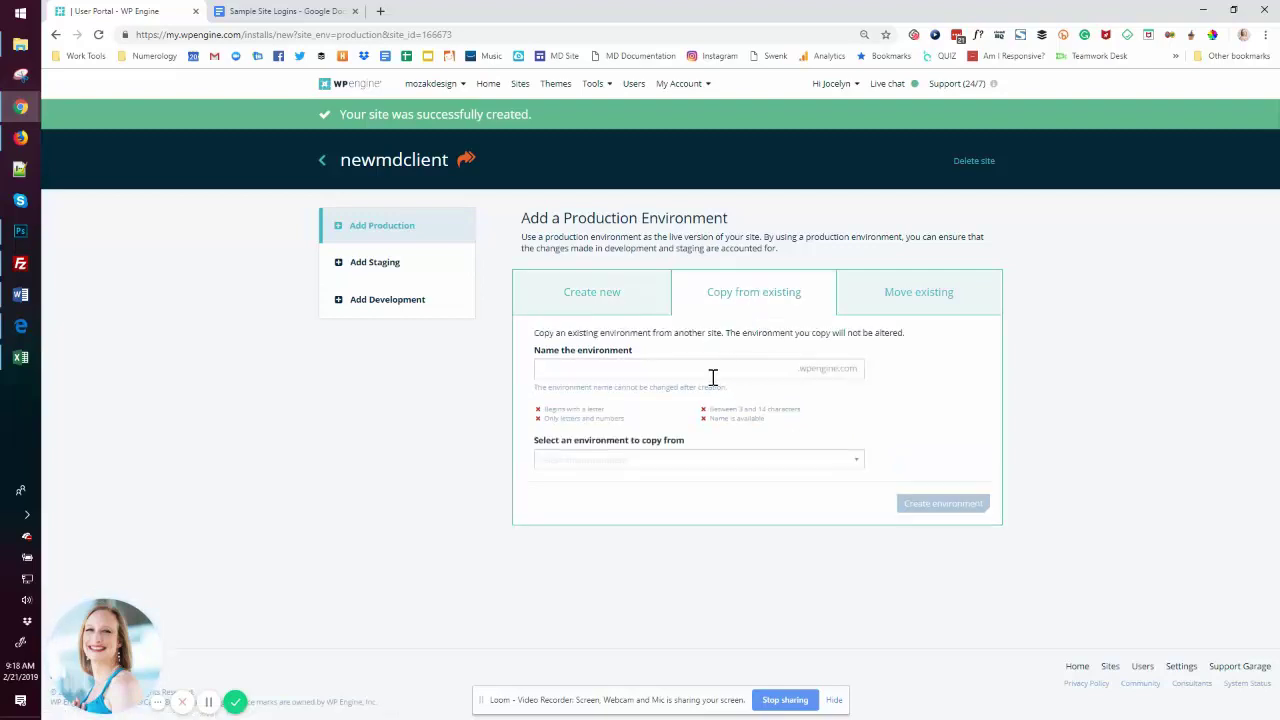
click(713, 372)
key(ctrl+v)
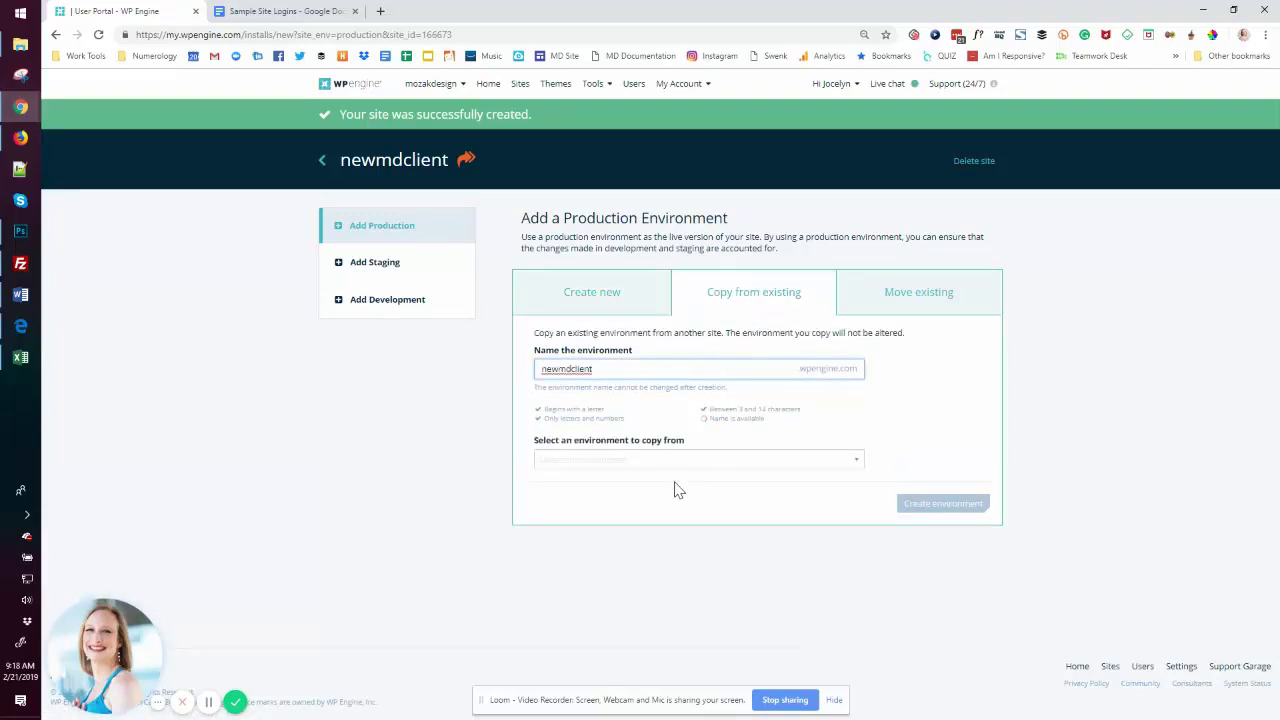
click(668, 465)
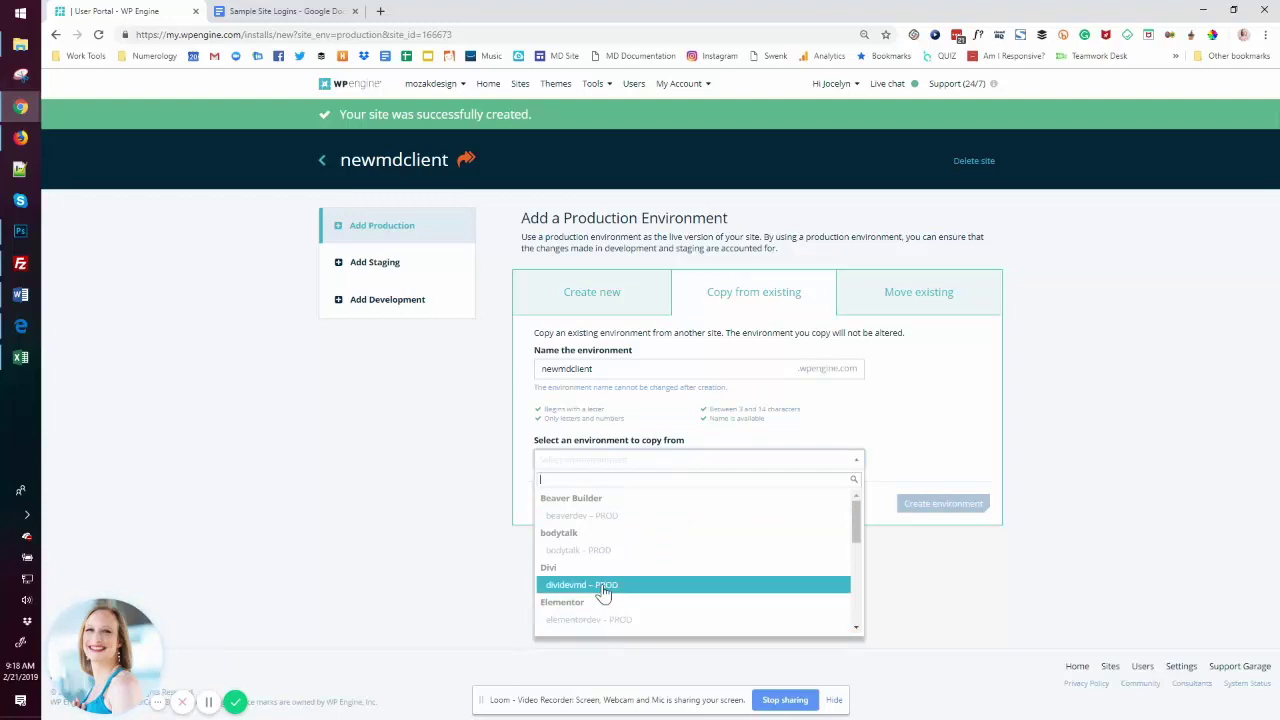
click(614, 516)
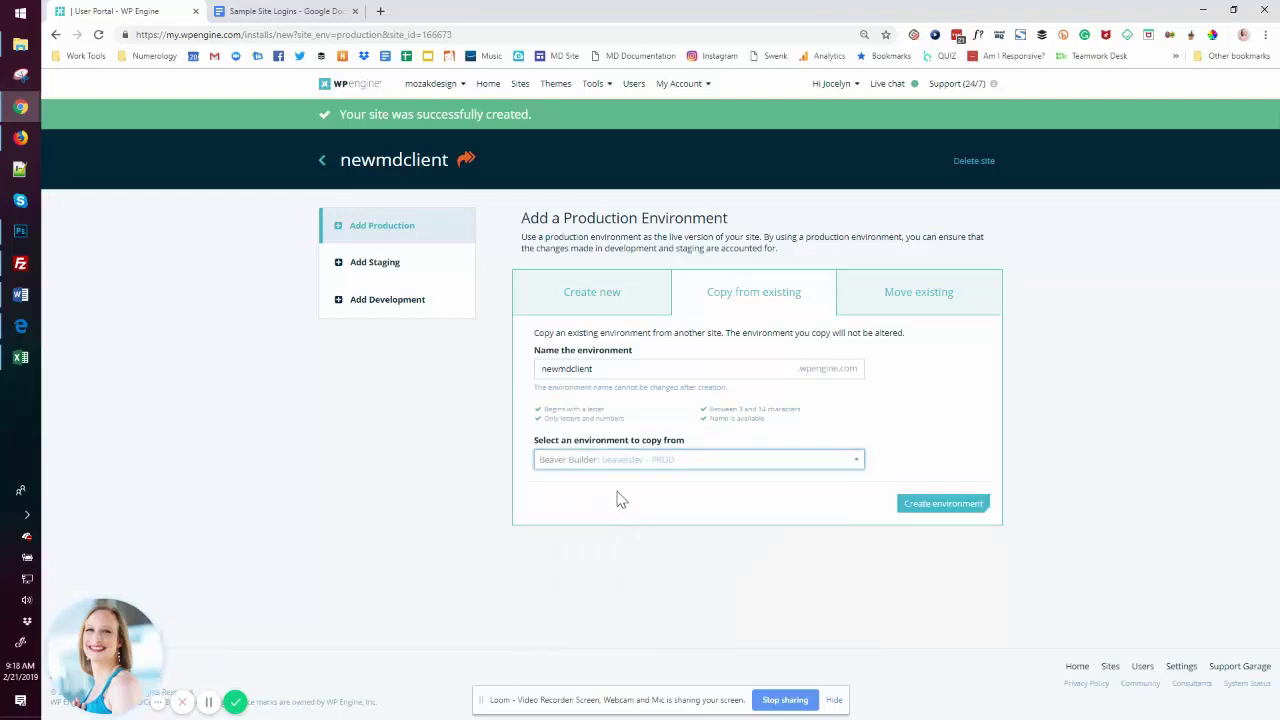
click(936, 507)
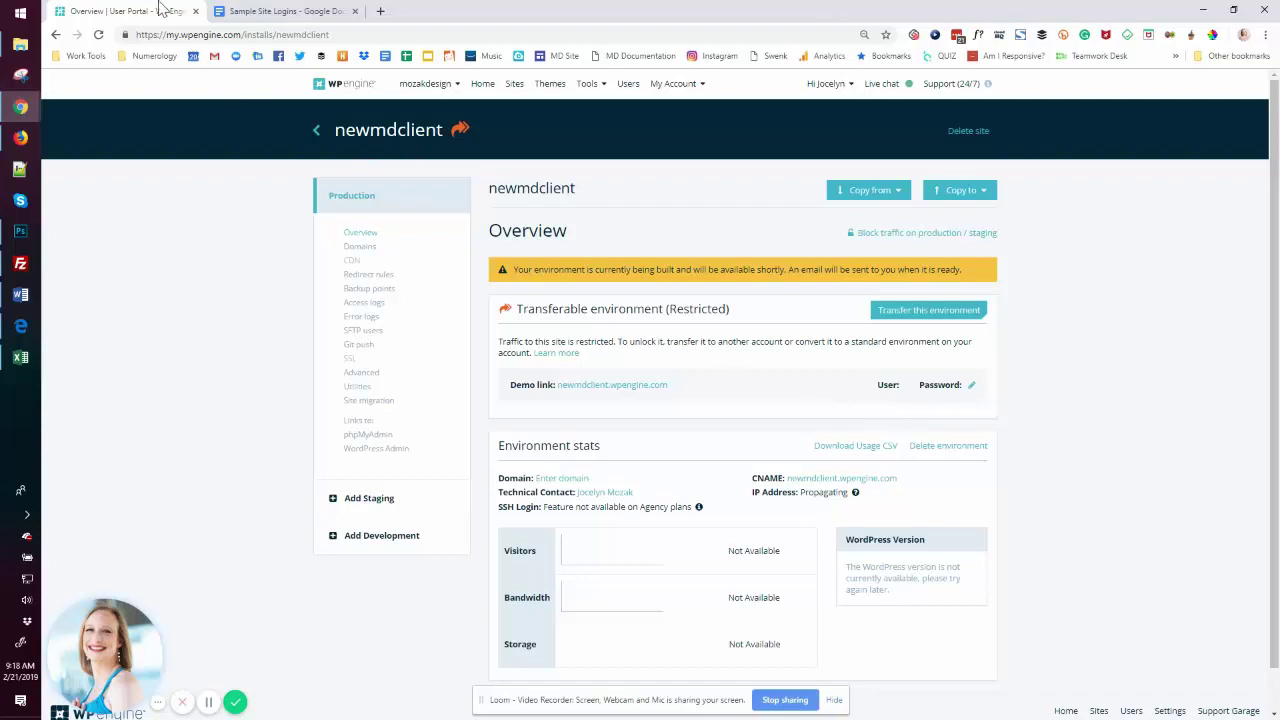
Step: Paste and save a new access password for the newmdclient demo link
click(971, 386)
click(885, 388)
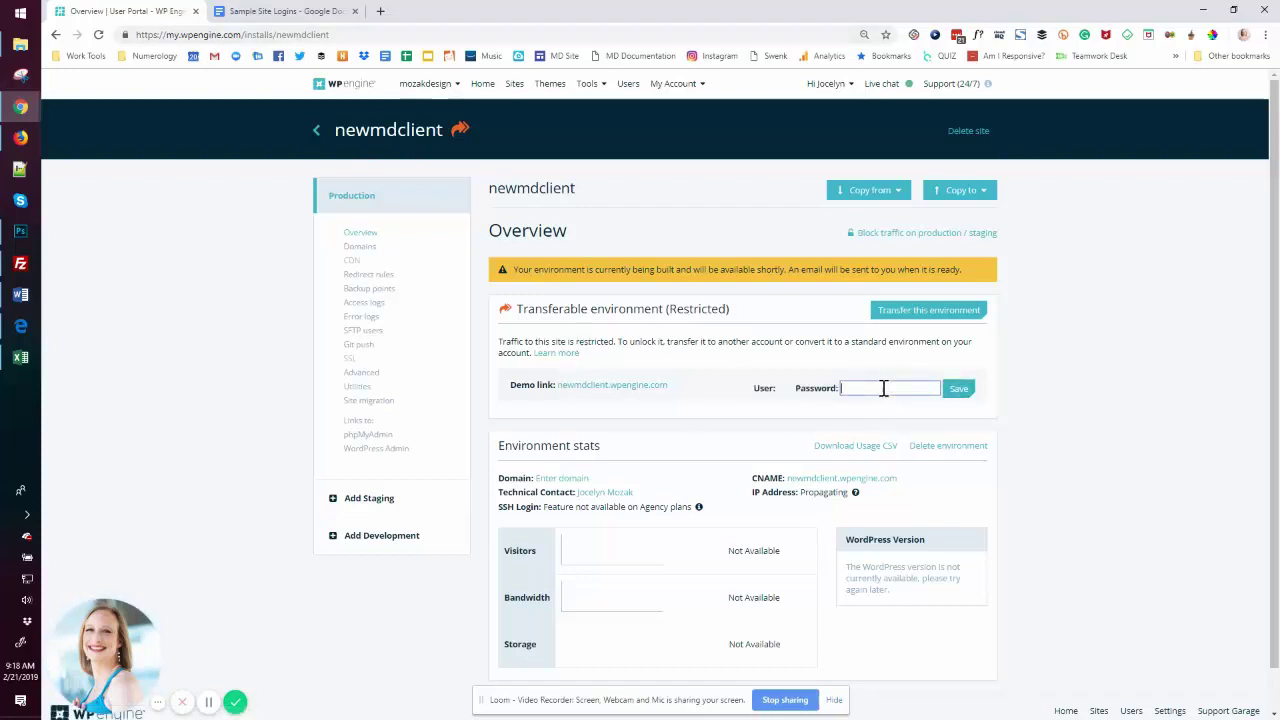
key(ctrl+v)
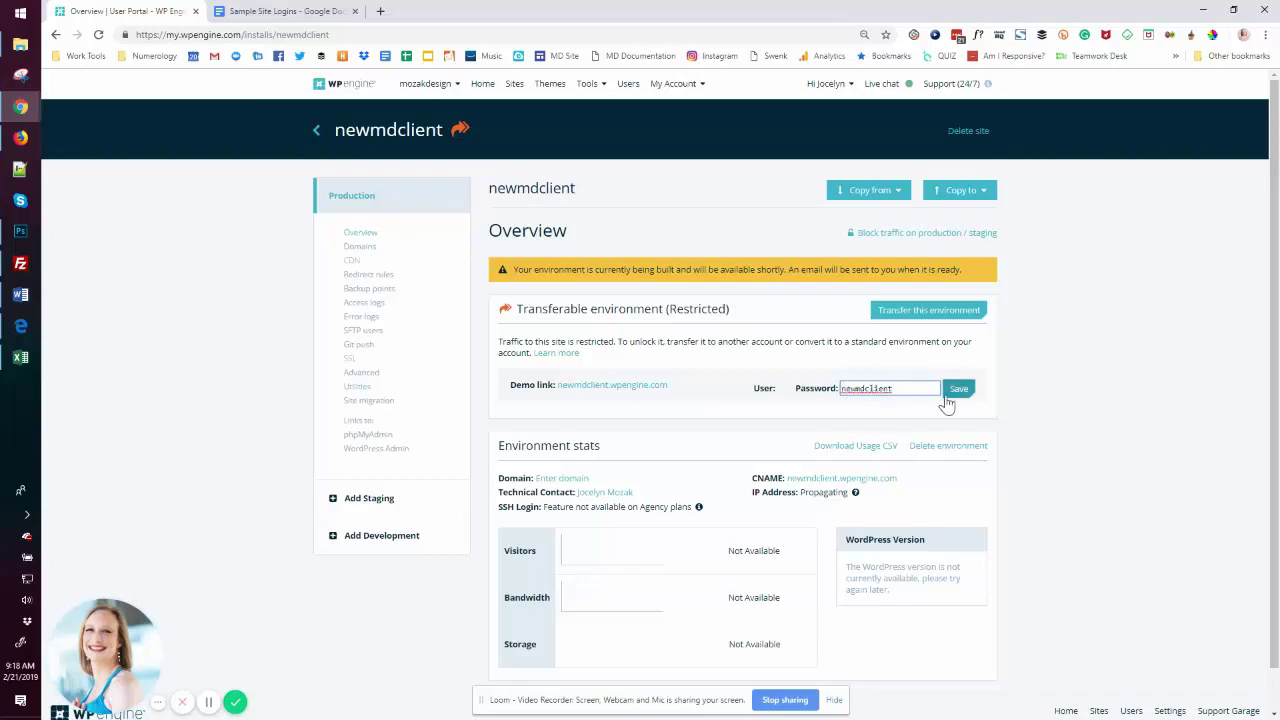
click(955, 392)
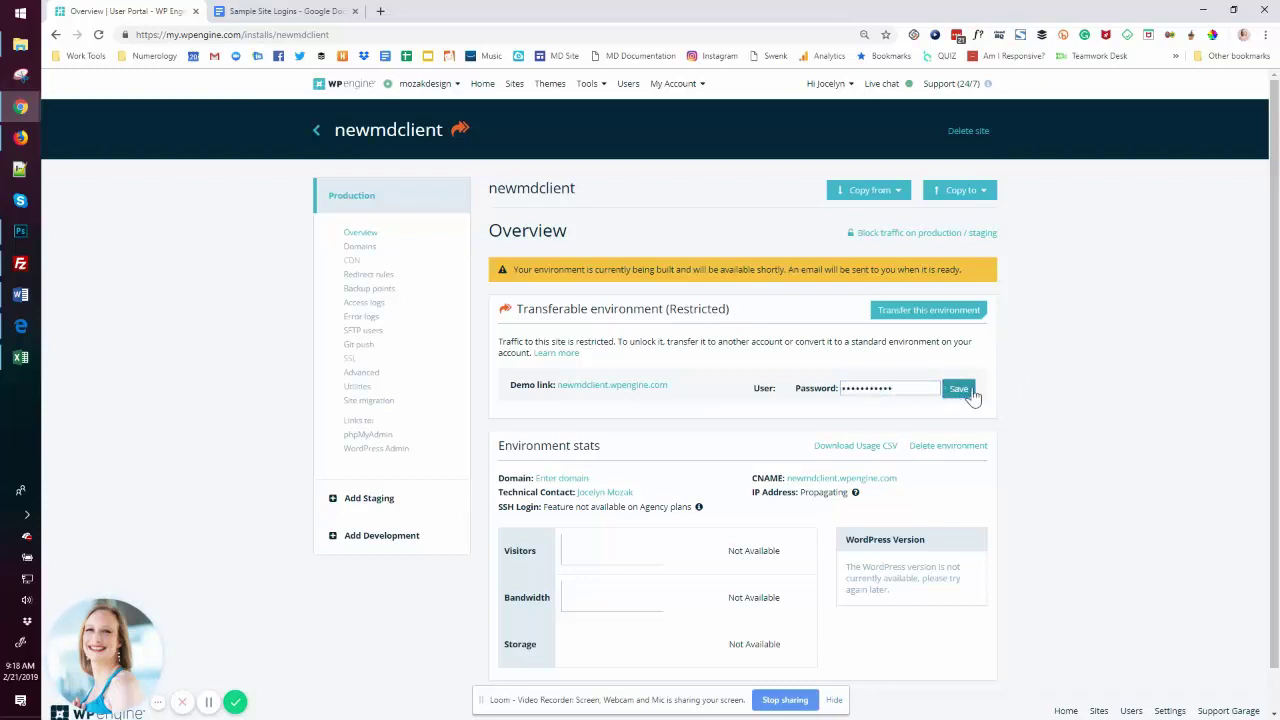
click(960, 391)
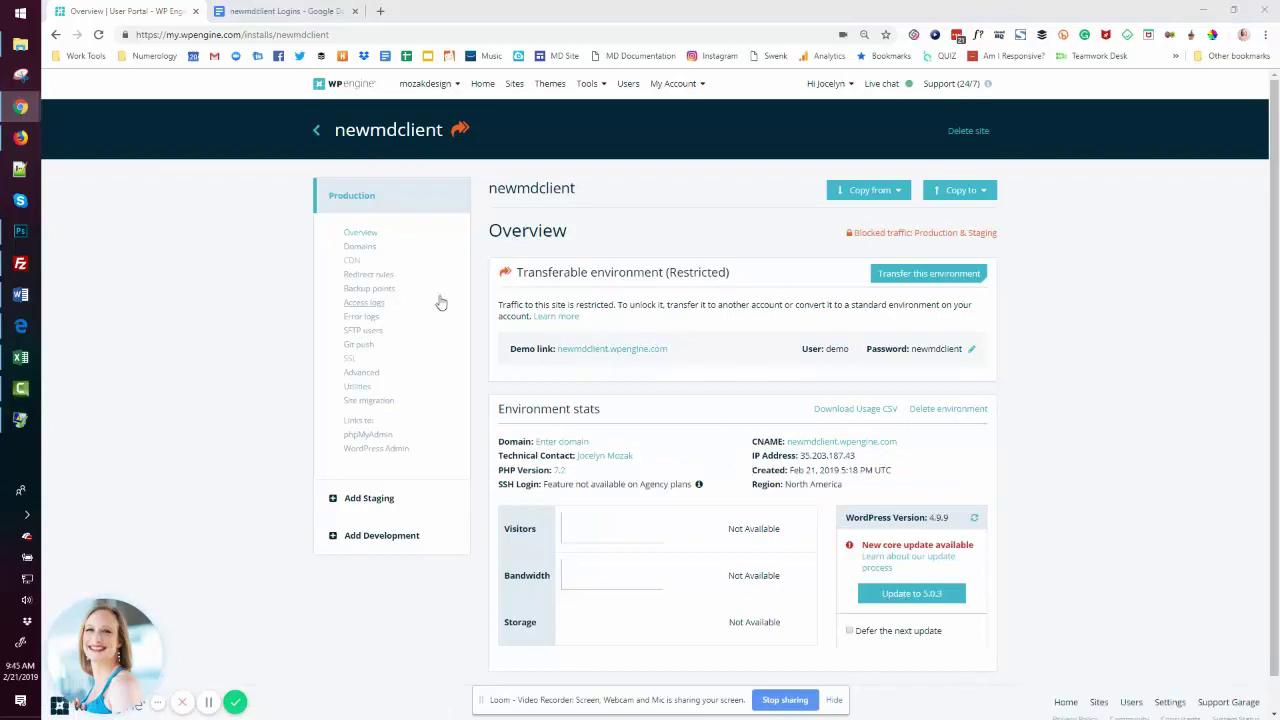
click(363, 332)
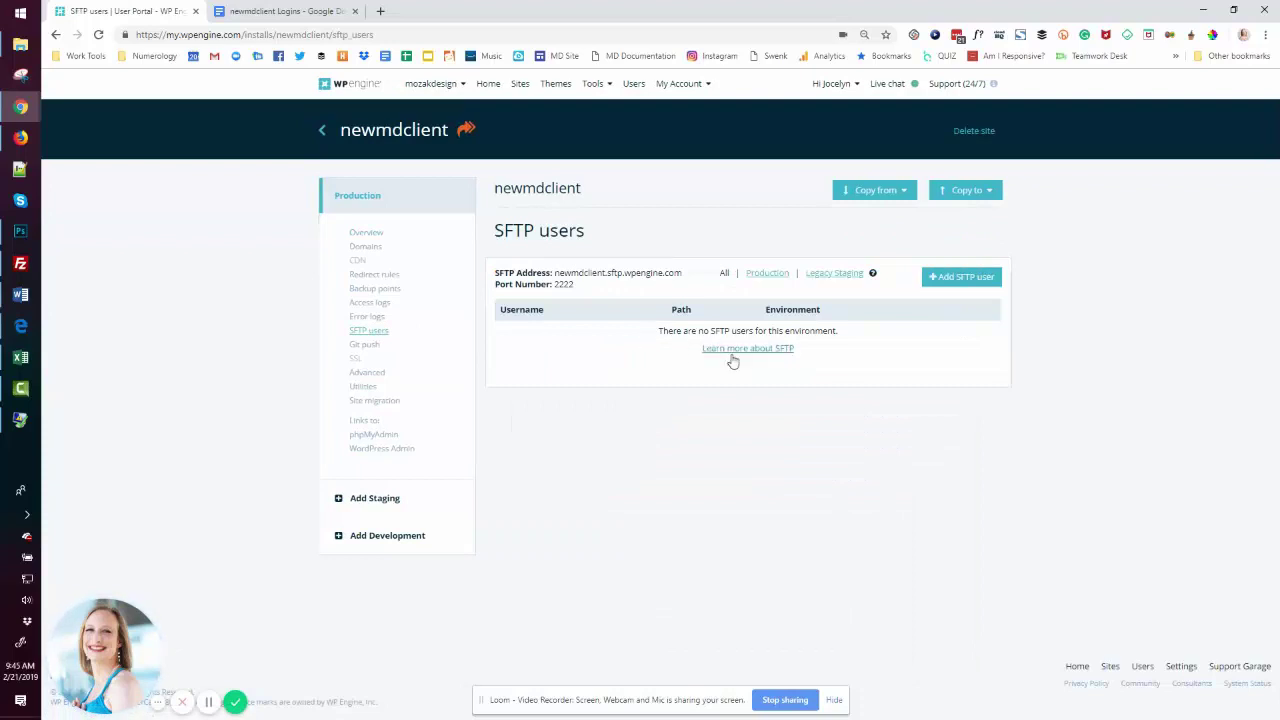
Step: Start a new SFTP user with the username mozakdesign
click(953, 280)
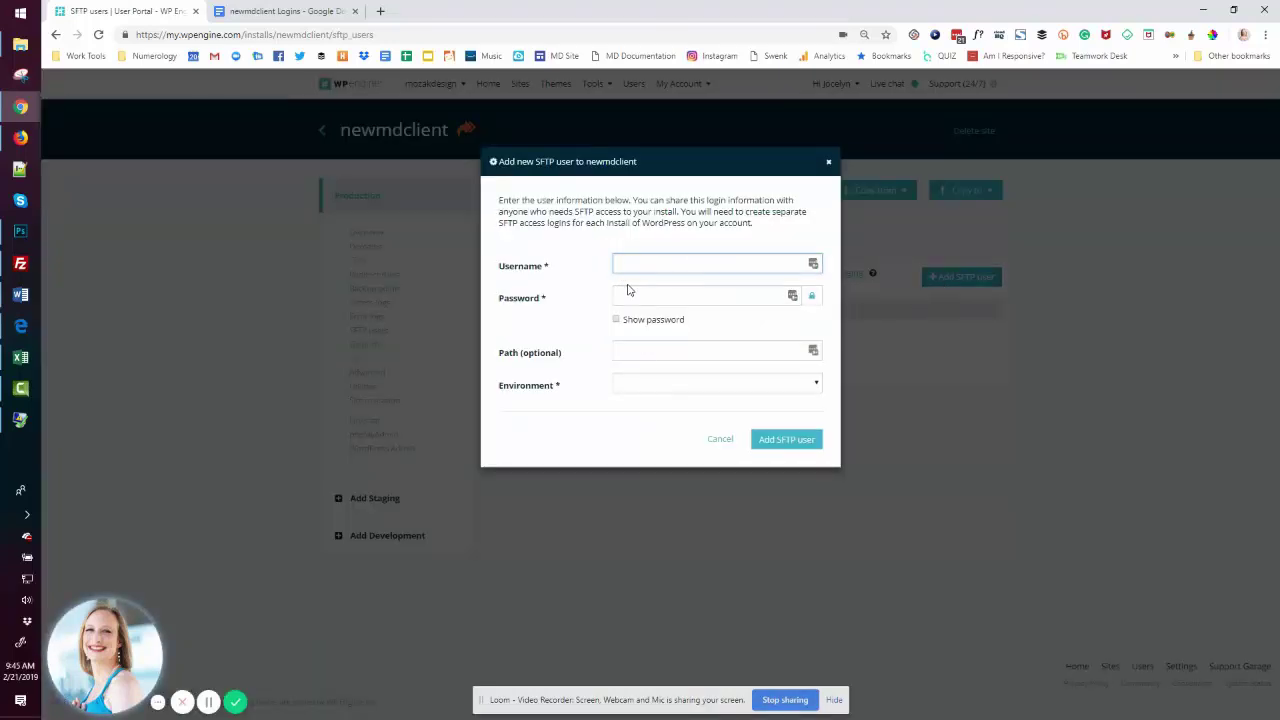
text(mozak)
key(BackSpace)
key(BackSpace)
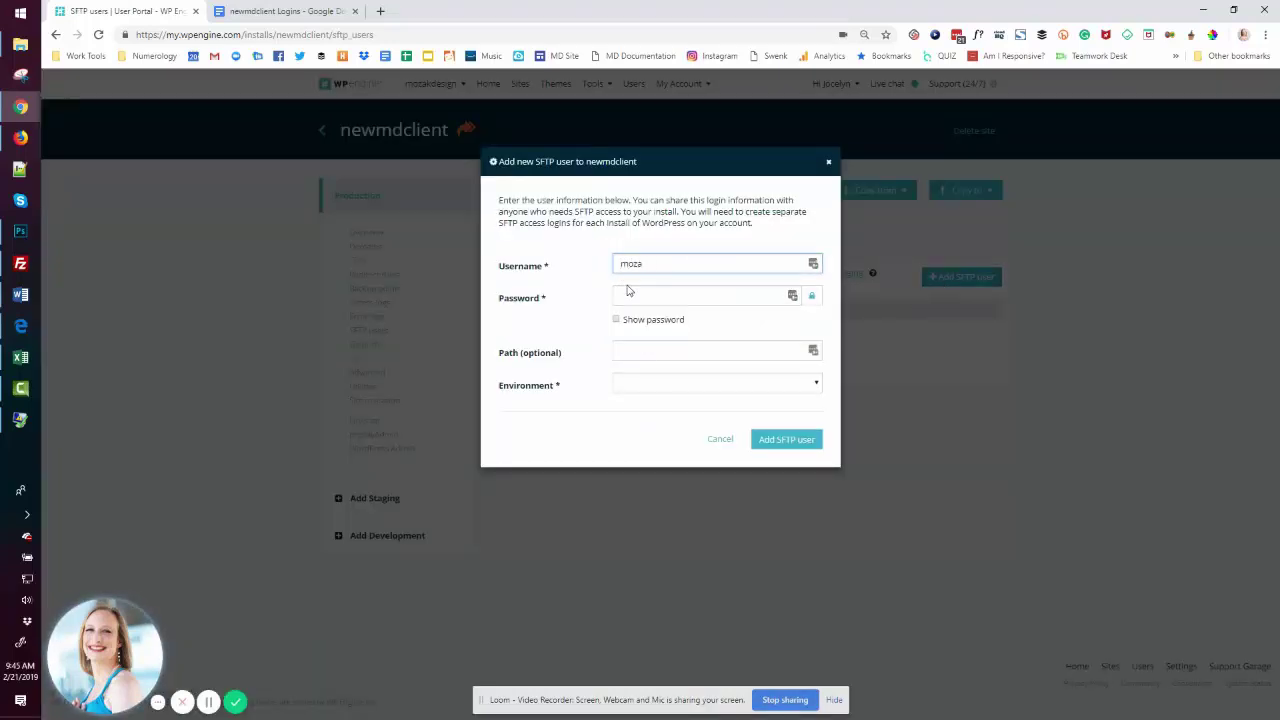
text(kdesing)
key(BackSpace)
key(BackSpace)
text(gn)
Step: Generate and copy a secure password, assign Production, and create the SFTP user
click(628, 290)
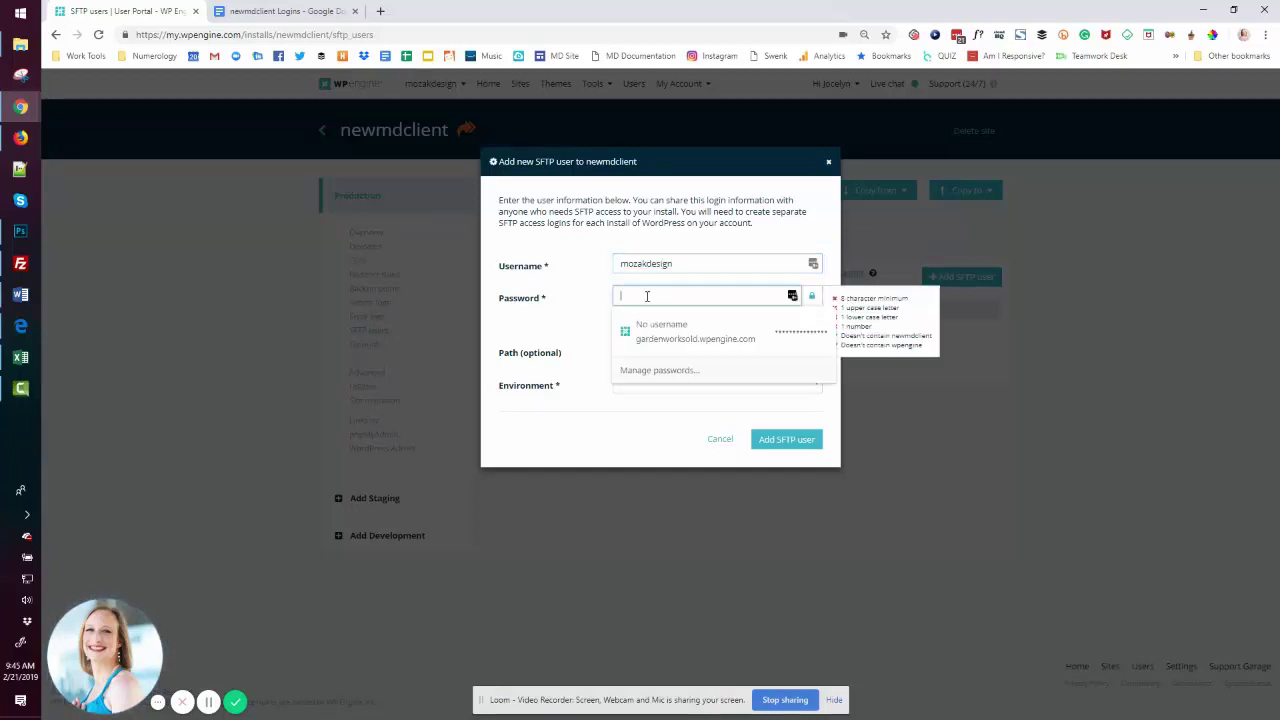
click(829, 296)
click(812, 296)
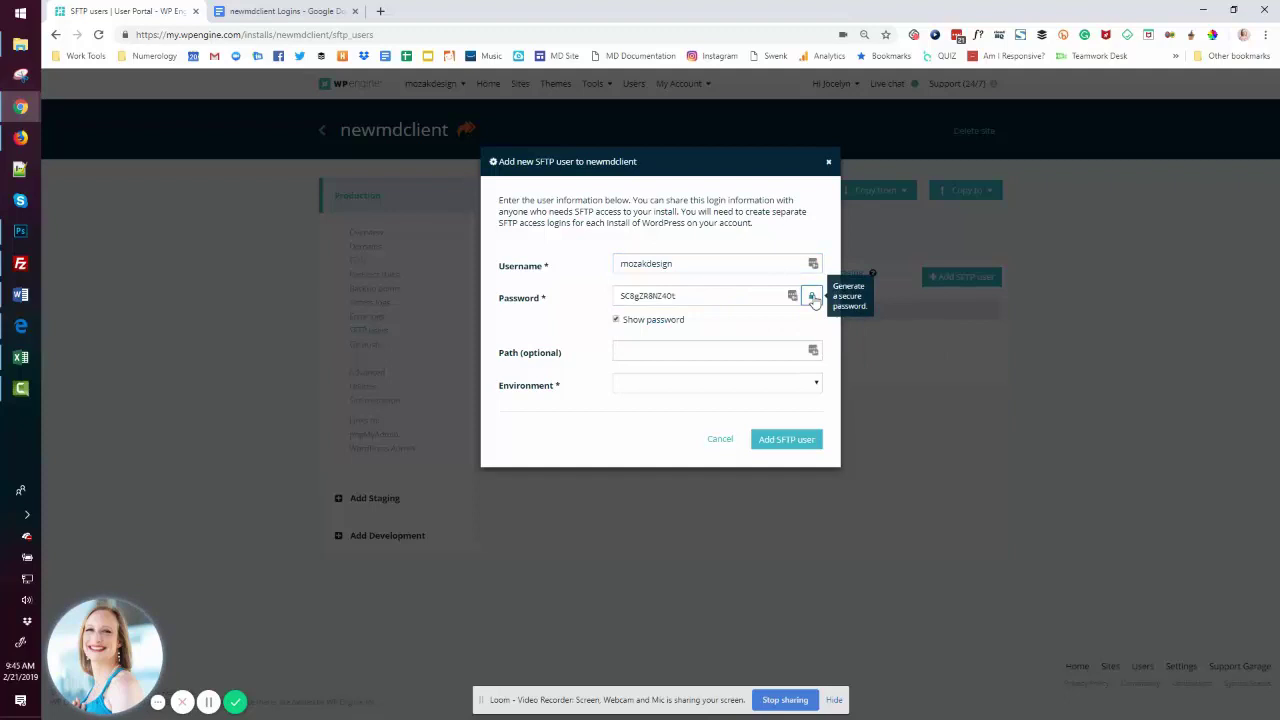
double_click(730, 296)
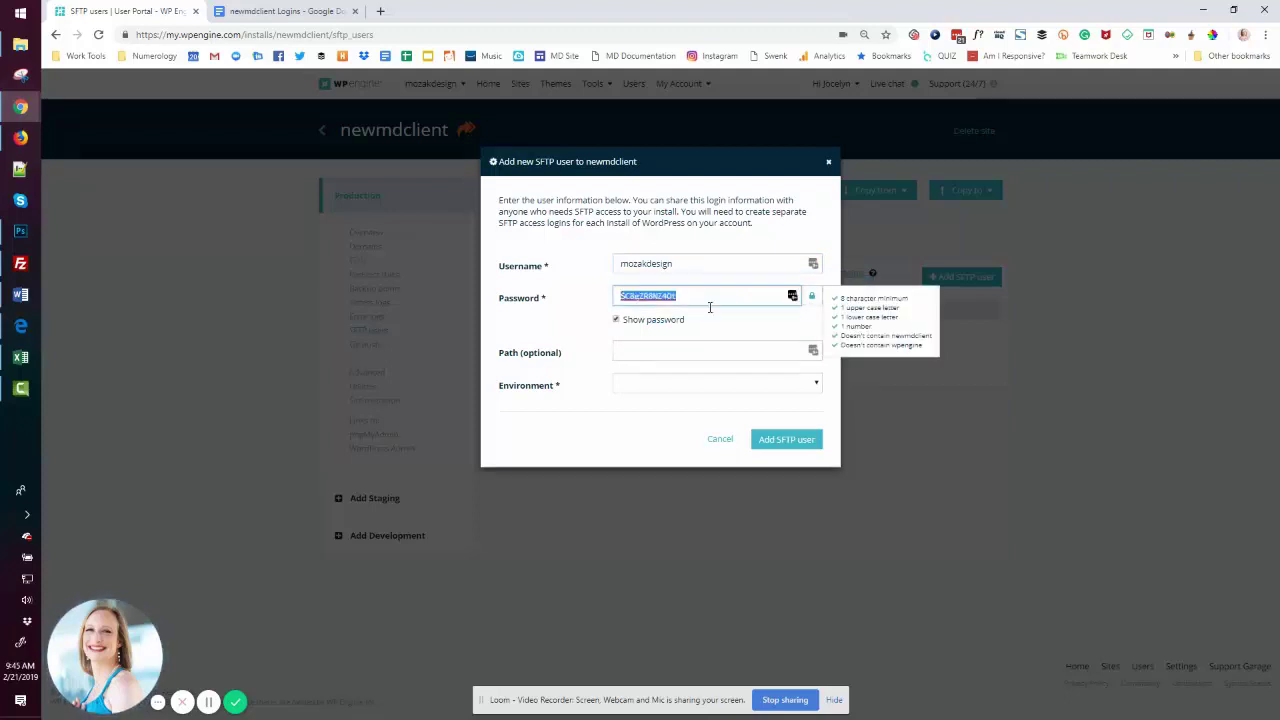
click(669, 386)
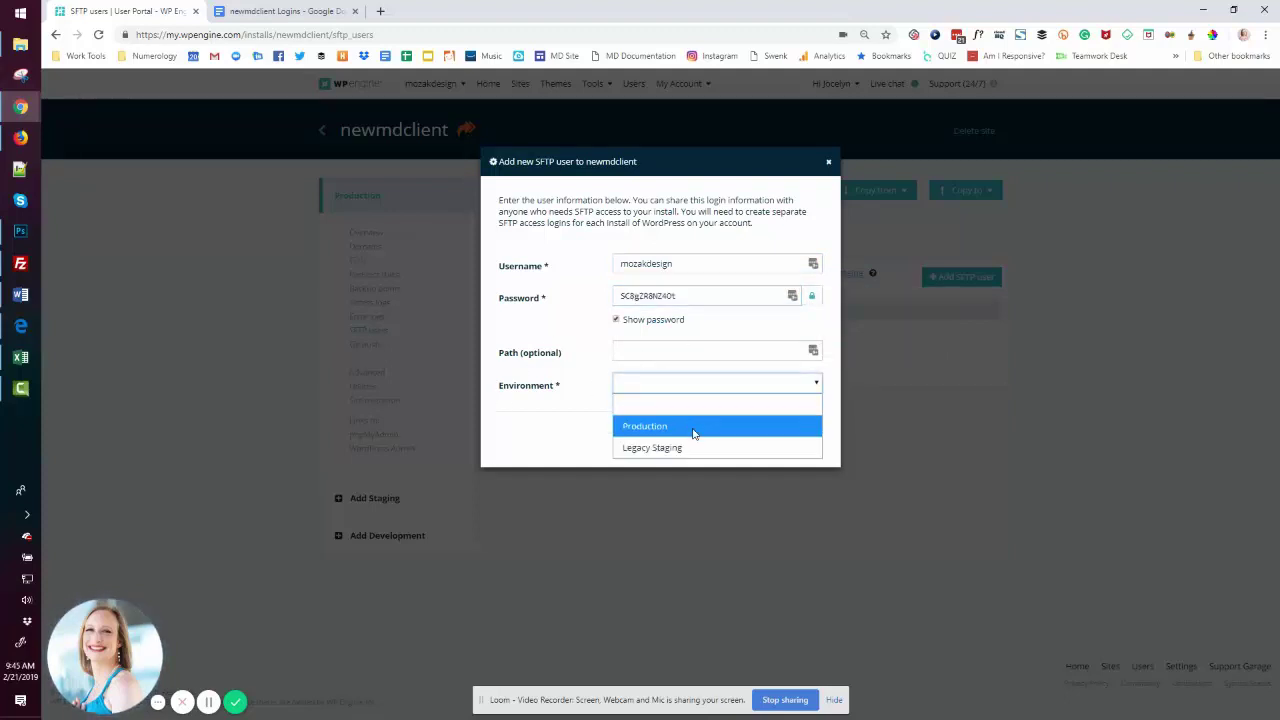
click(692, 430)
click(803, 443)
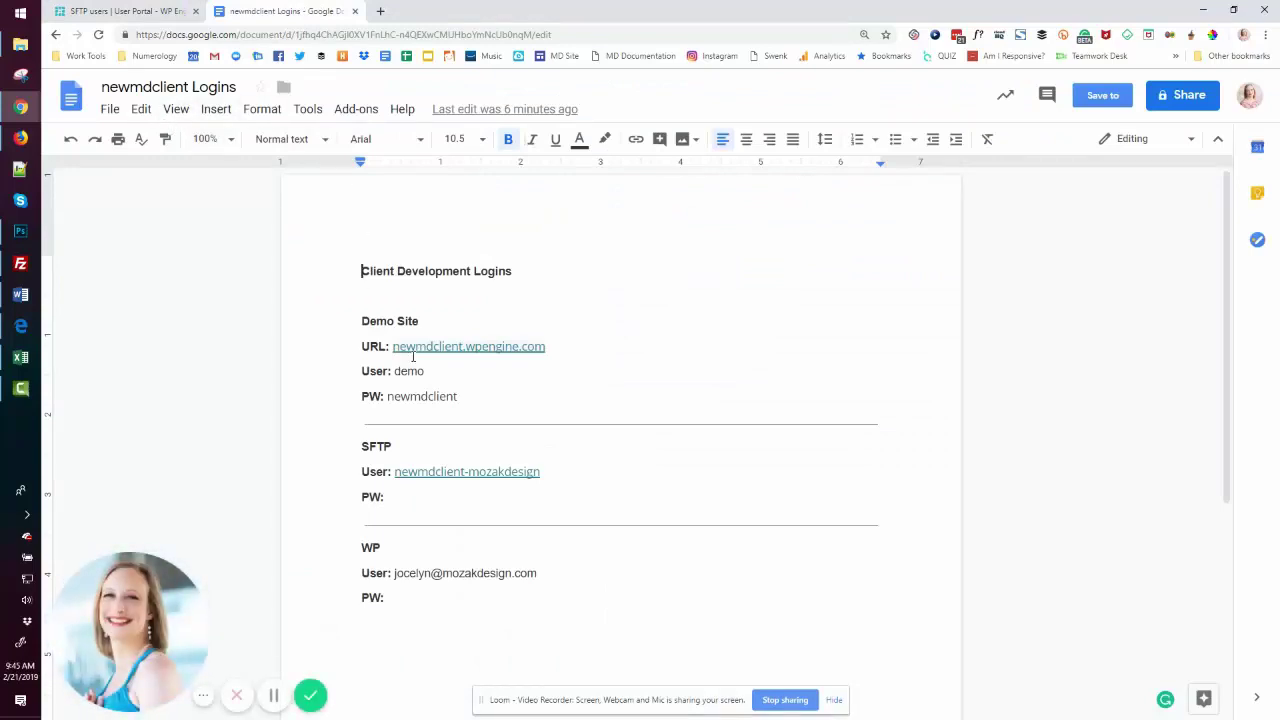
Step: Paste the generated SFTP password after the SFTP PW label, unbolded
click(408, 474)
click(408, 498)
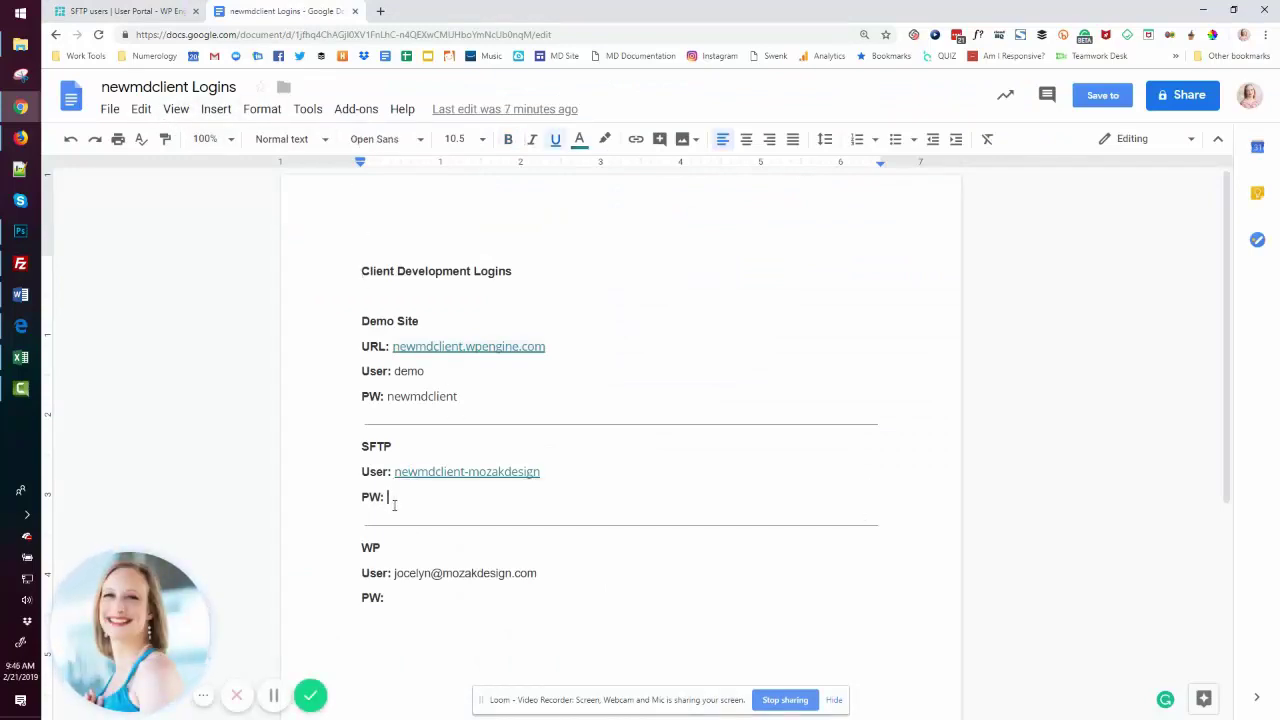
double_click(428, 497)
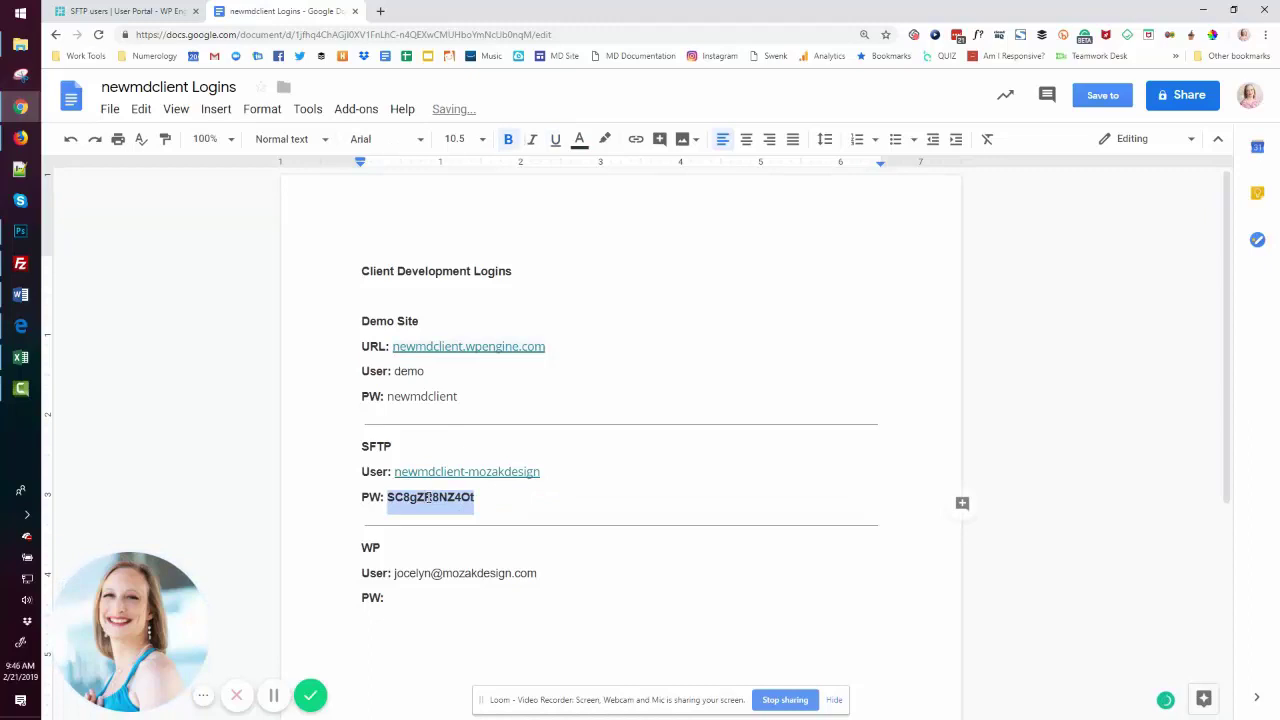
key(ctrl+b)
key(Right)
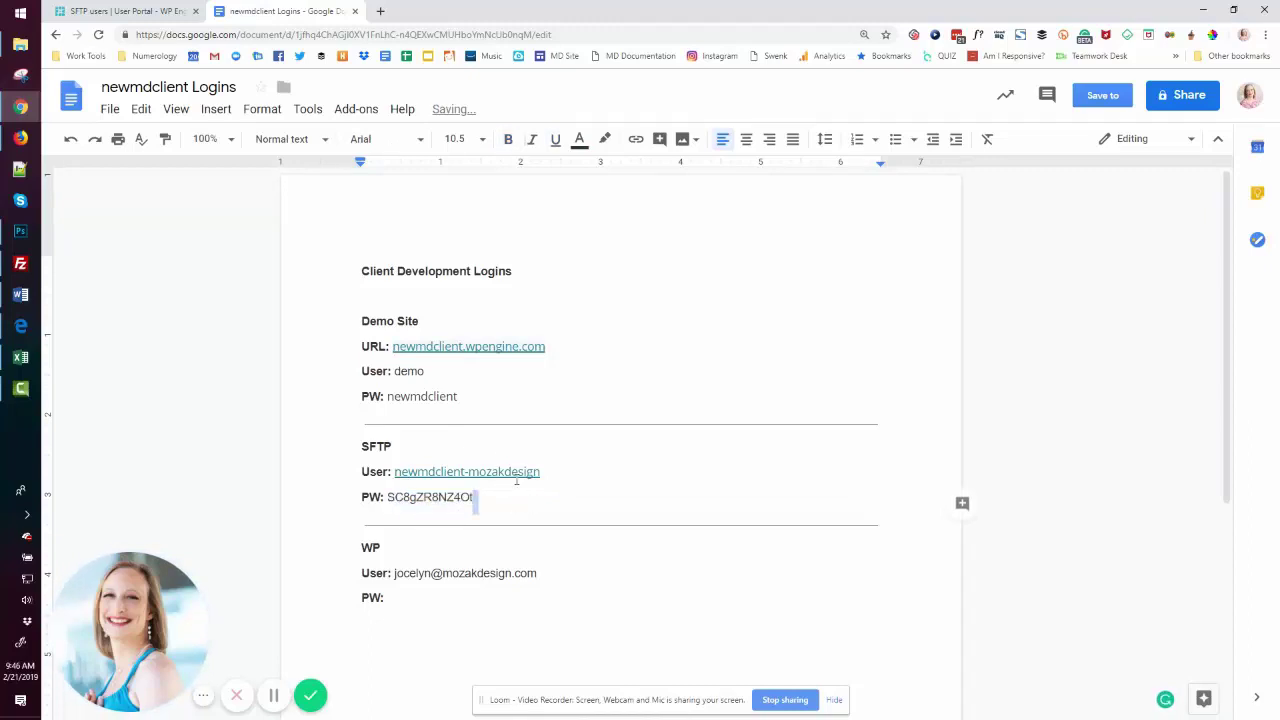
Step: Copy the SFTP address and port 2222 from the portal and paste them above the User line
click(105, 11)
drag(584, 286, 493, 273)
key(ctrl+c)
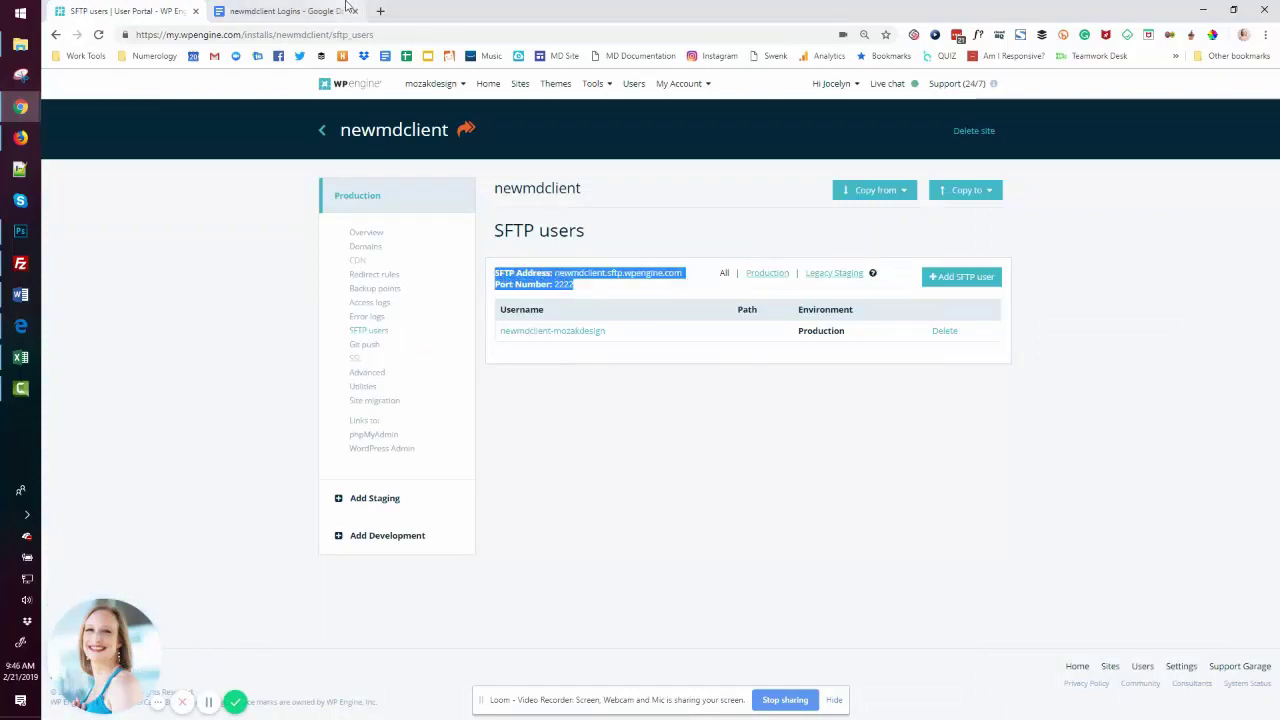
click(300, 11)
click(362, 471)
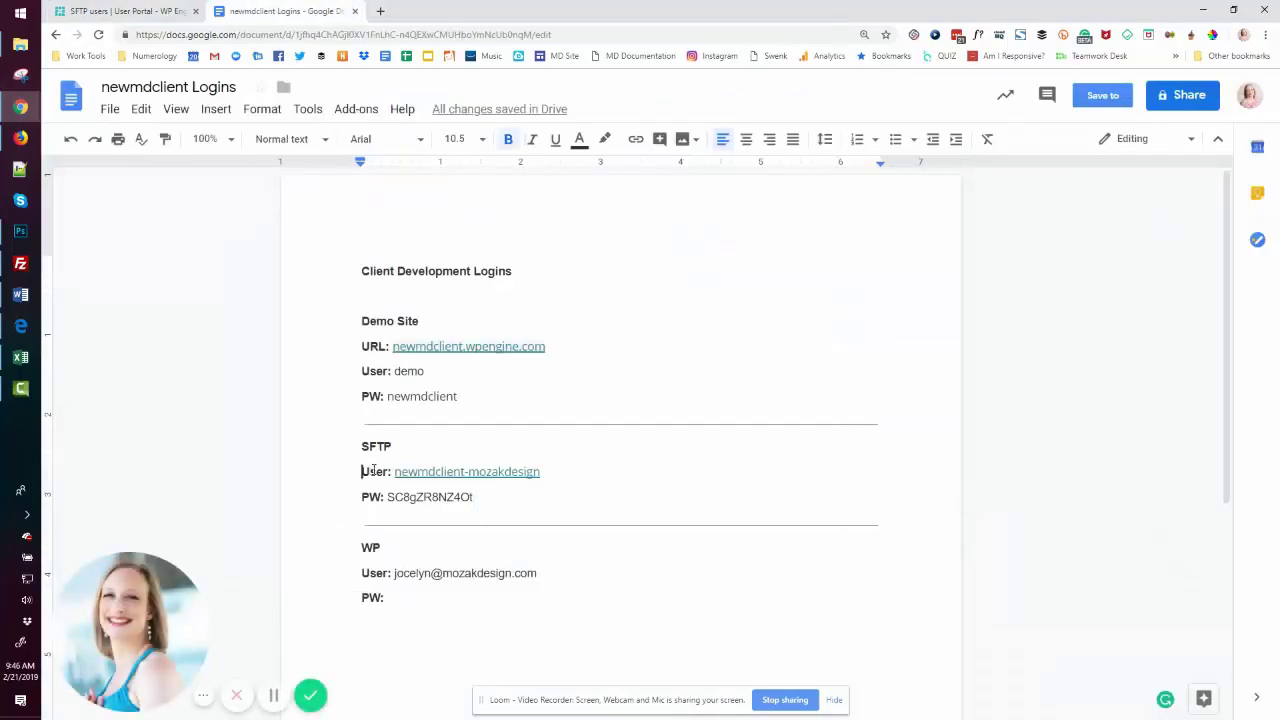
key(ctrl+v)
key(Return)
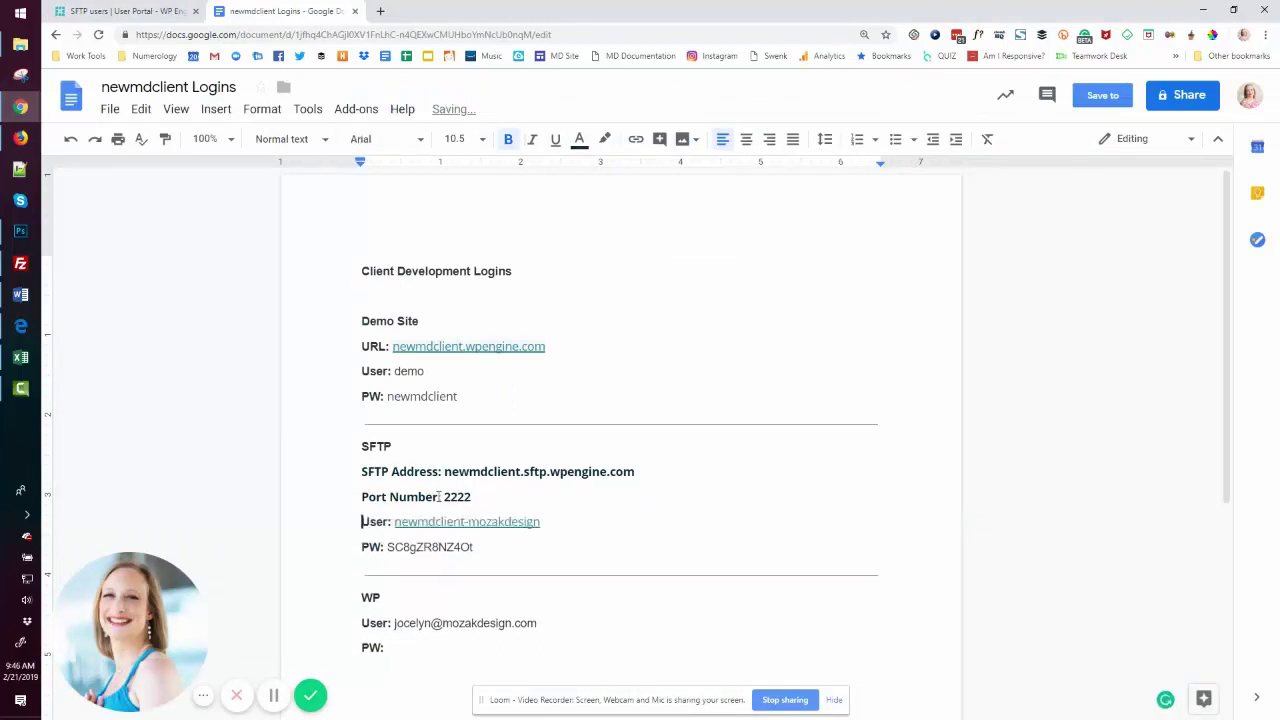
double_click(446, 497)
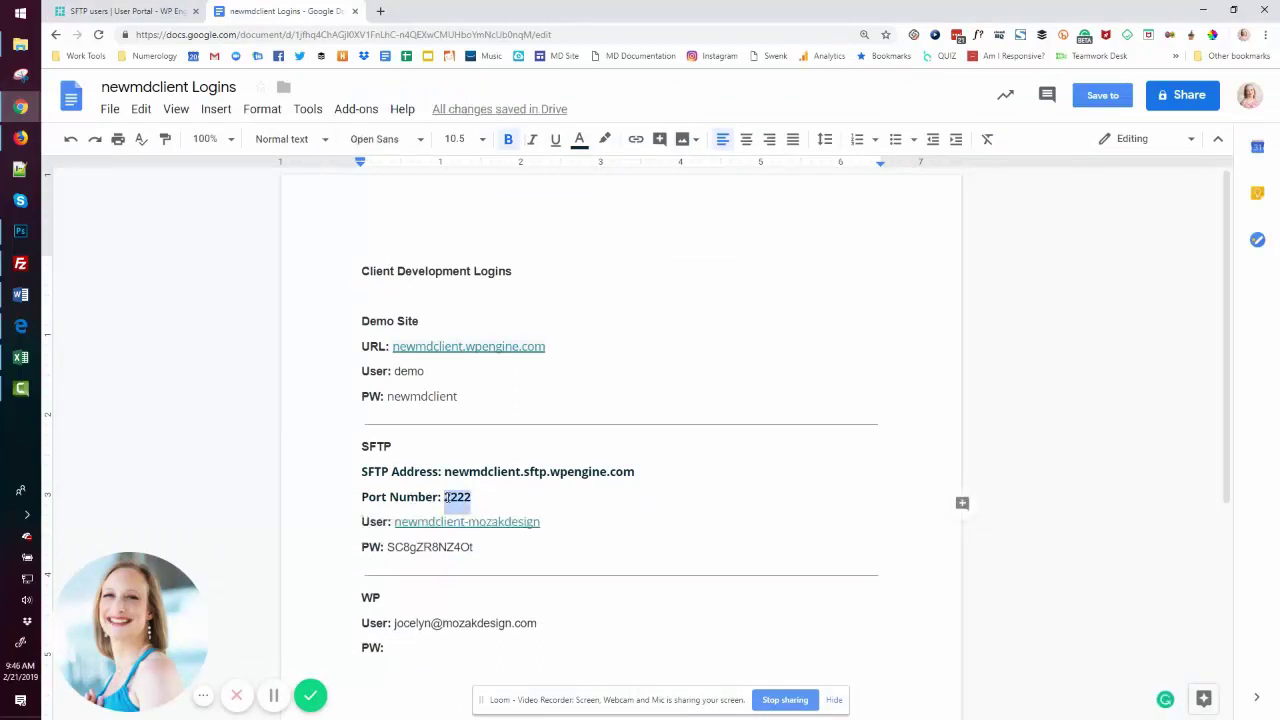
drag(444, 471, 718, 469)
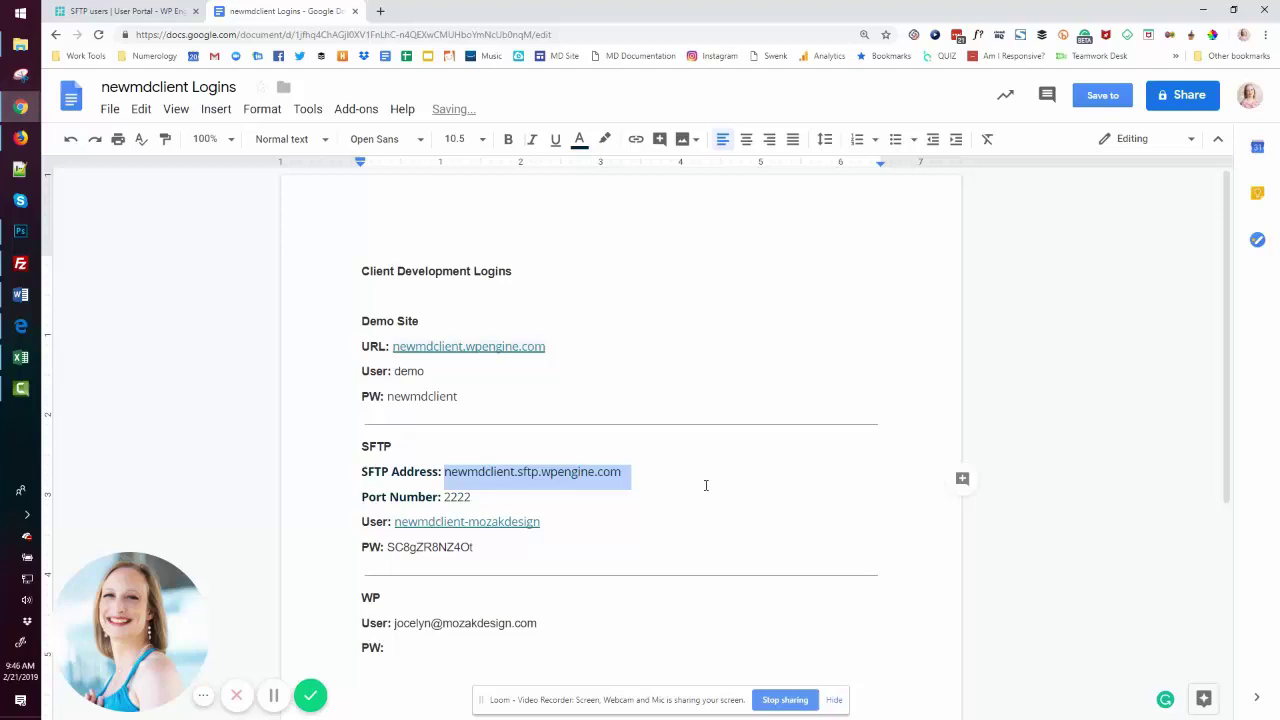
click(706, 485)
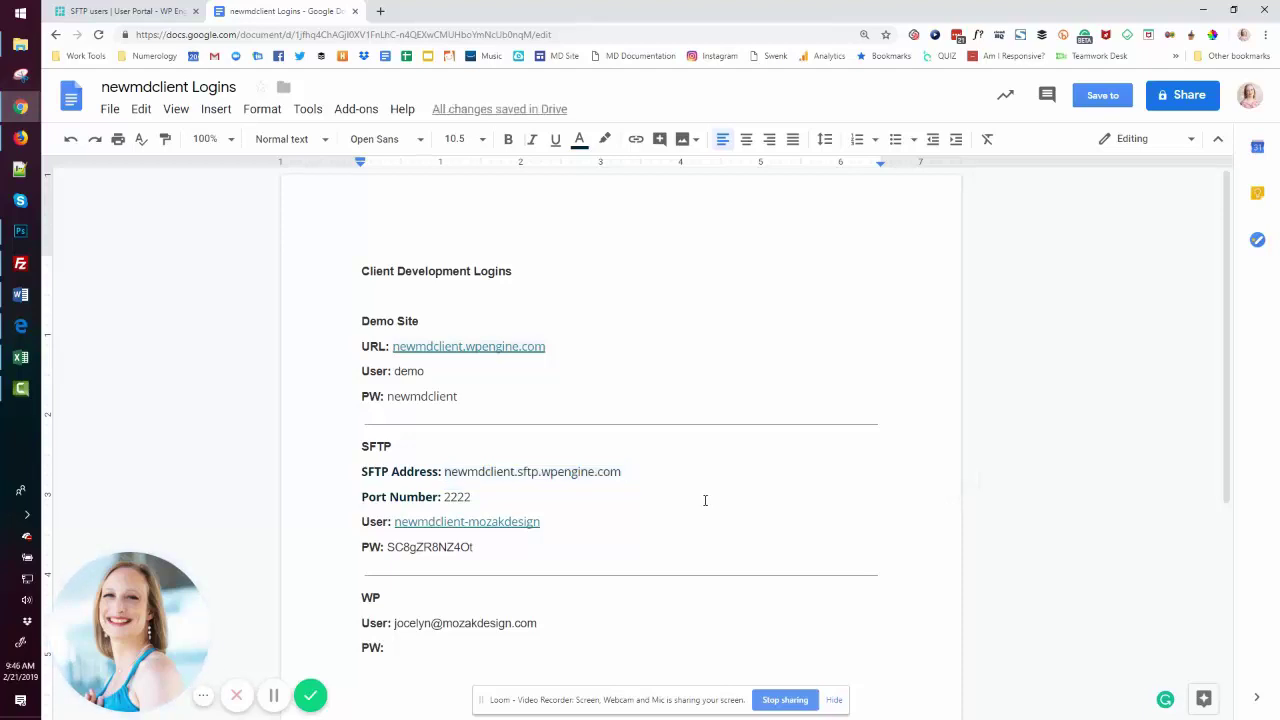
Step: Look over the newmdclient Logins document, then return to the portal's newmdclient Overview
scroll(696, 502, down, 2)
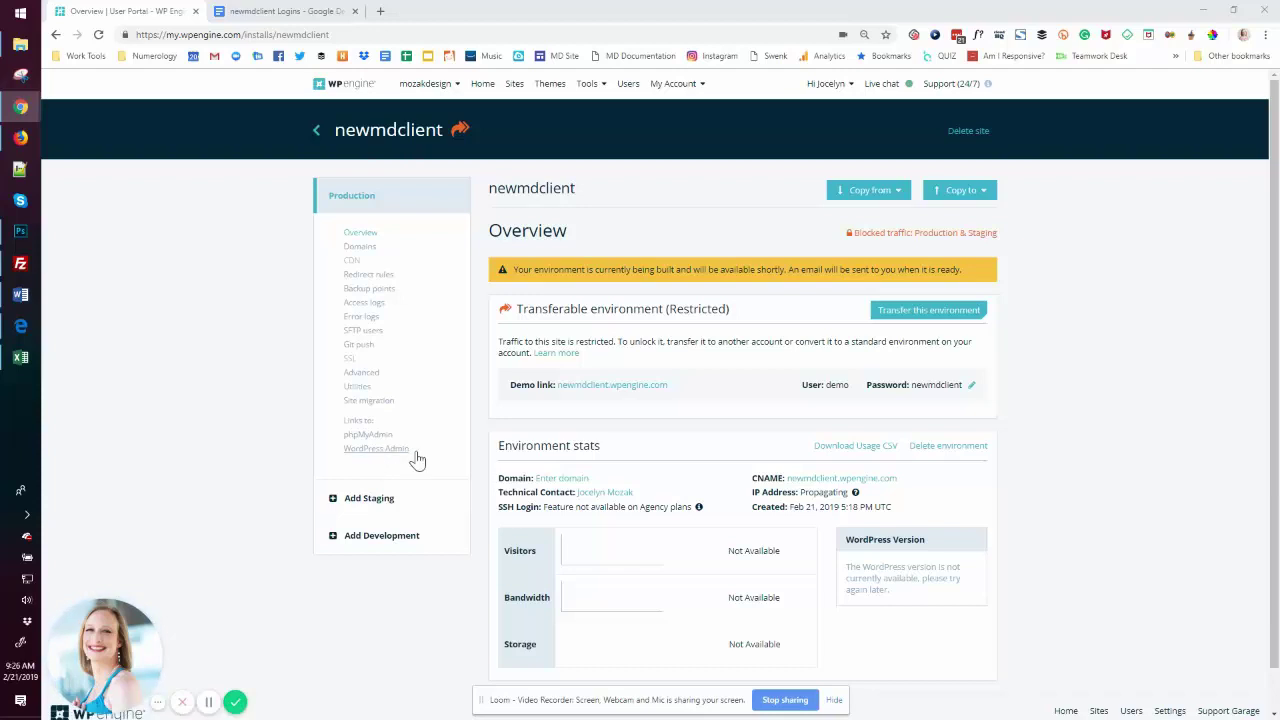
click(252, 13)
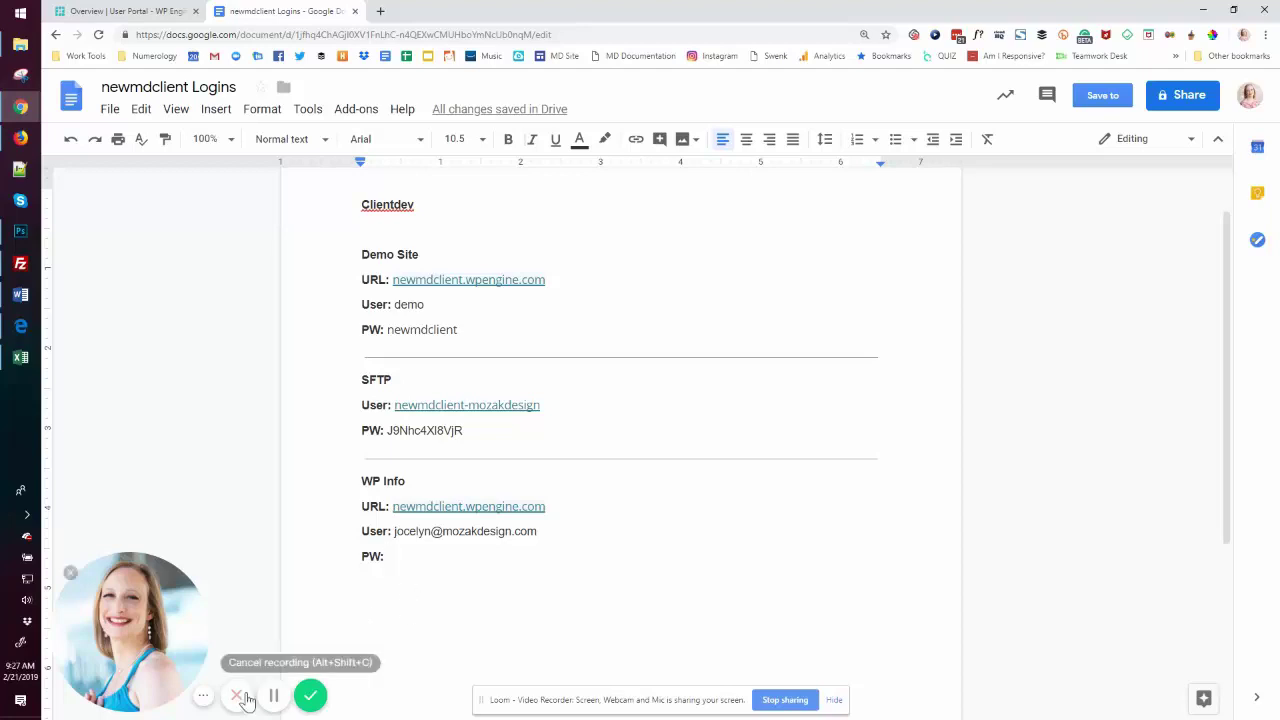
click(112, 11)
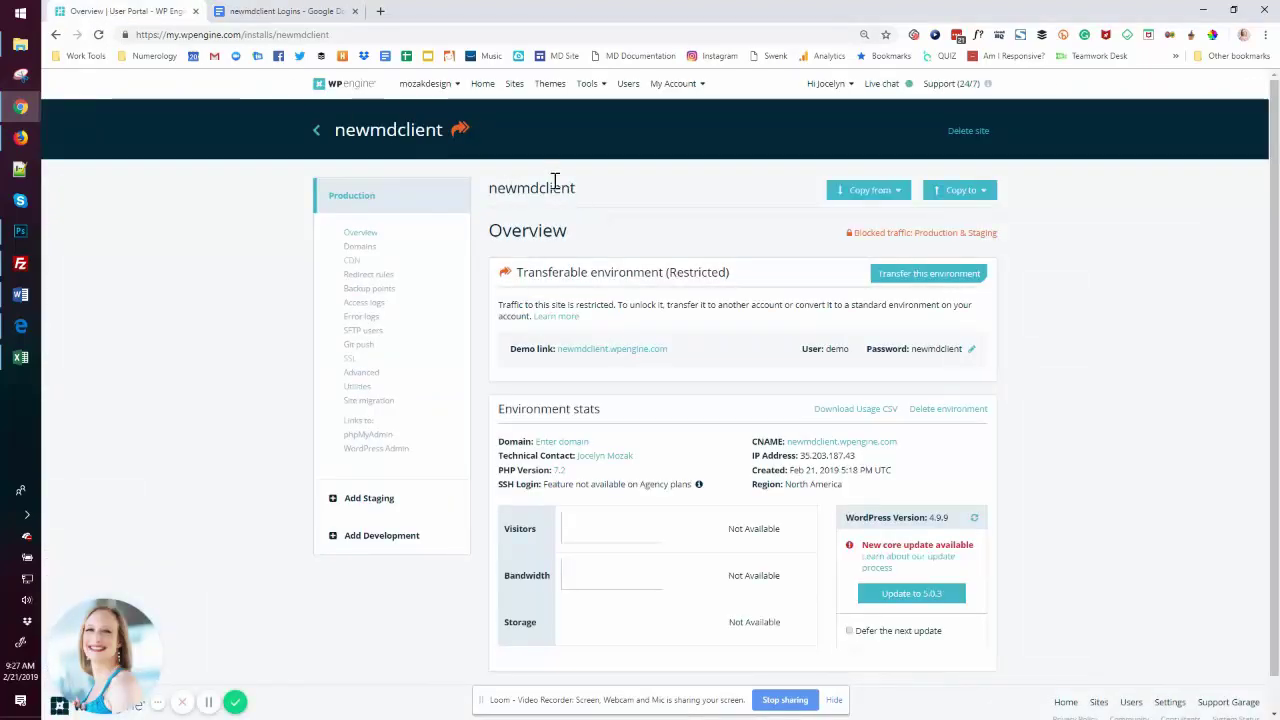
Step: Sign in to the newmdclient WordPress admin as the demo user, reloading after a server error
click(394, 451)
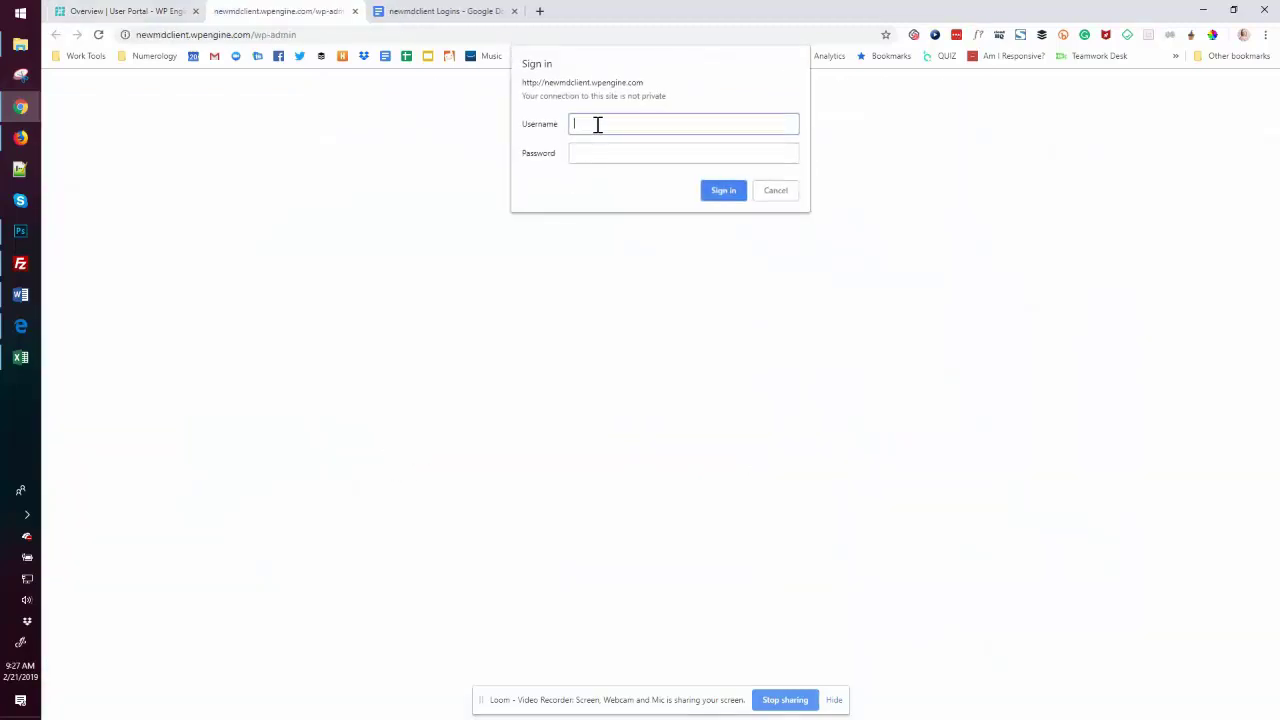
text(demo)
key(Tab)
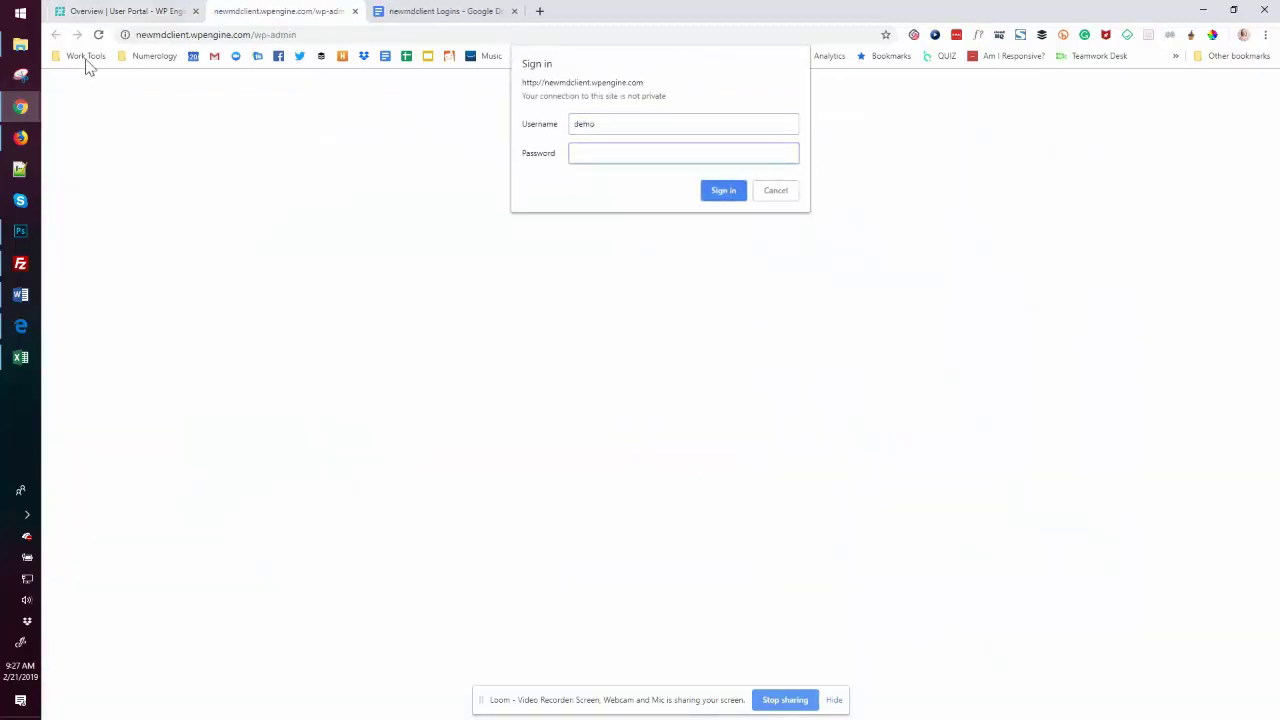
double_click(152, 35)
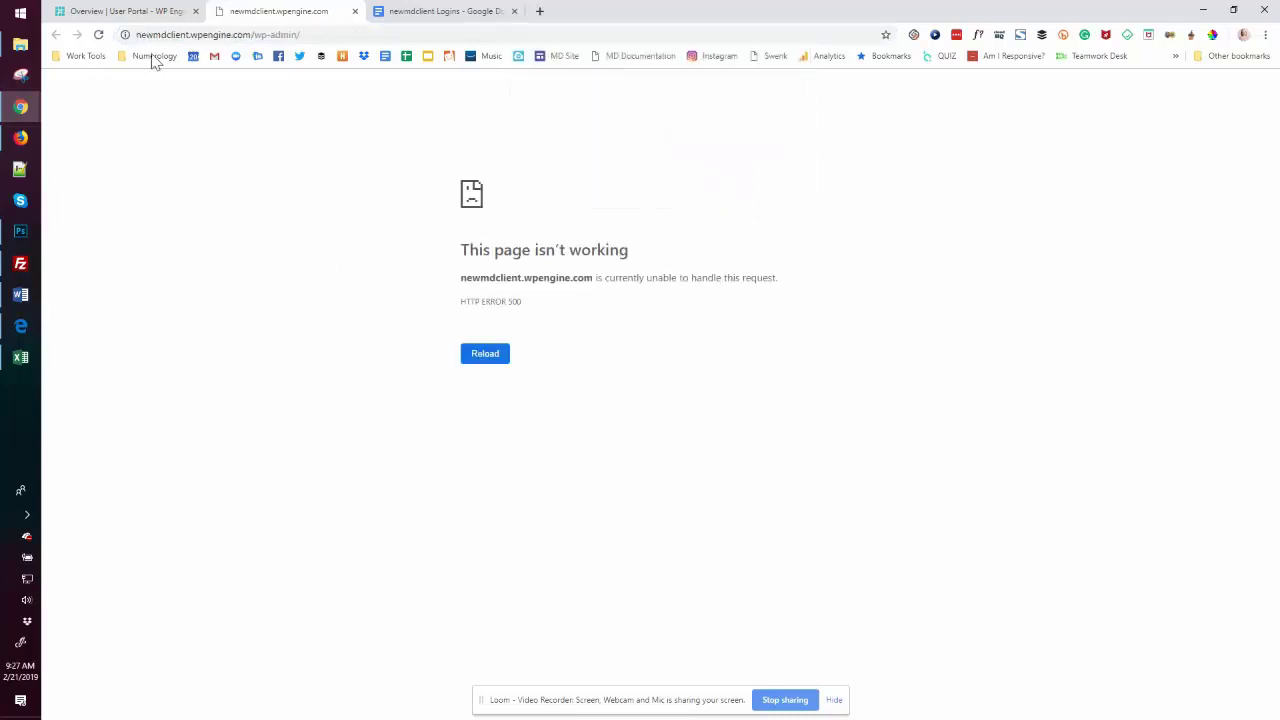
click(99, 35)
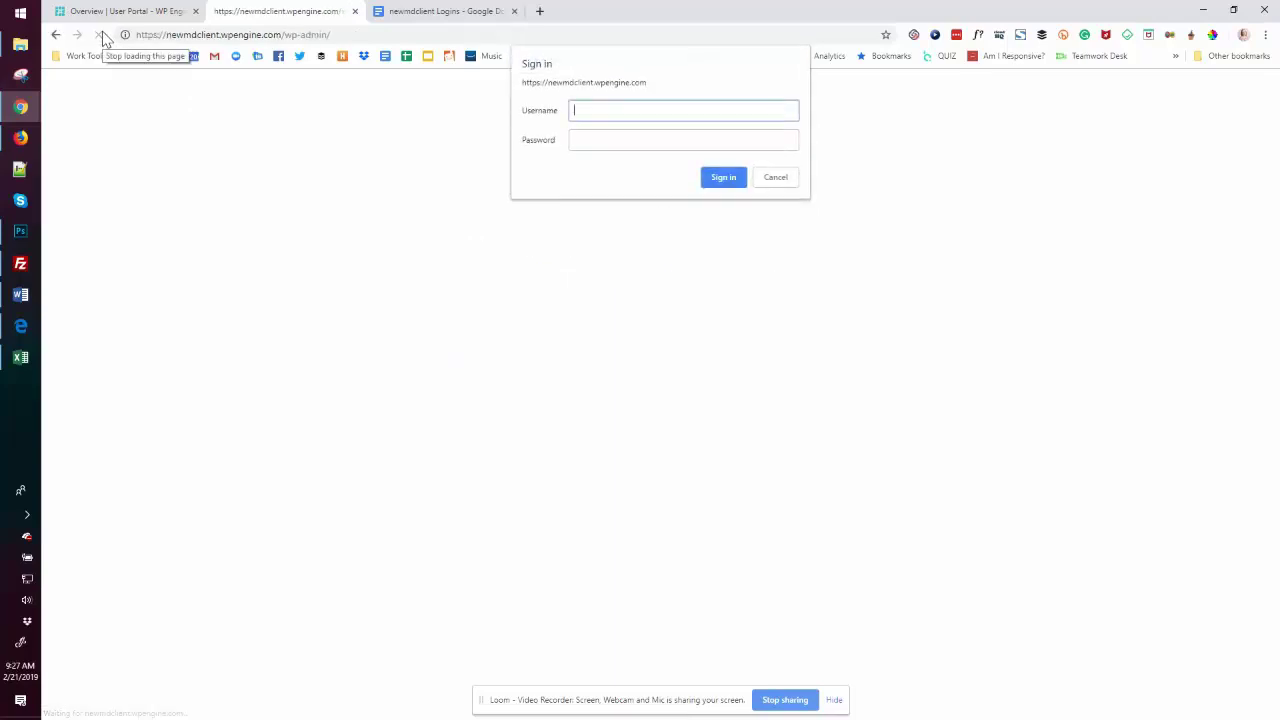
click(677, 138)
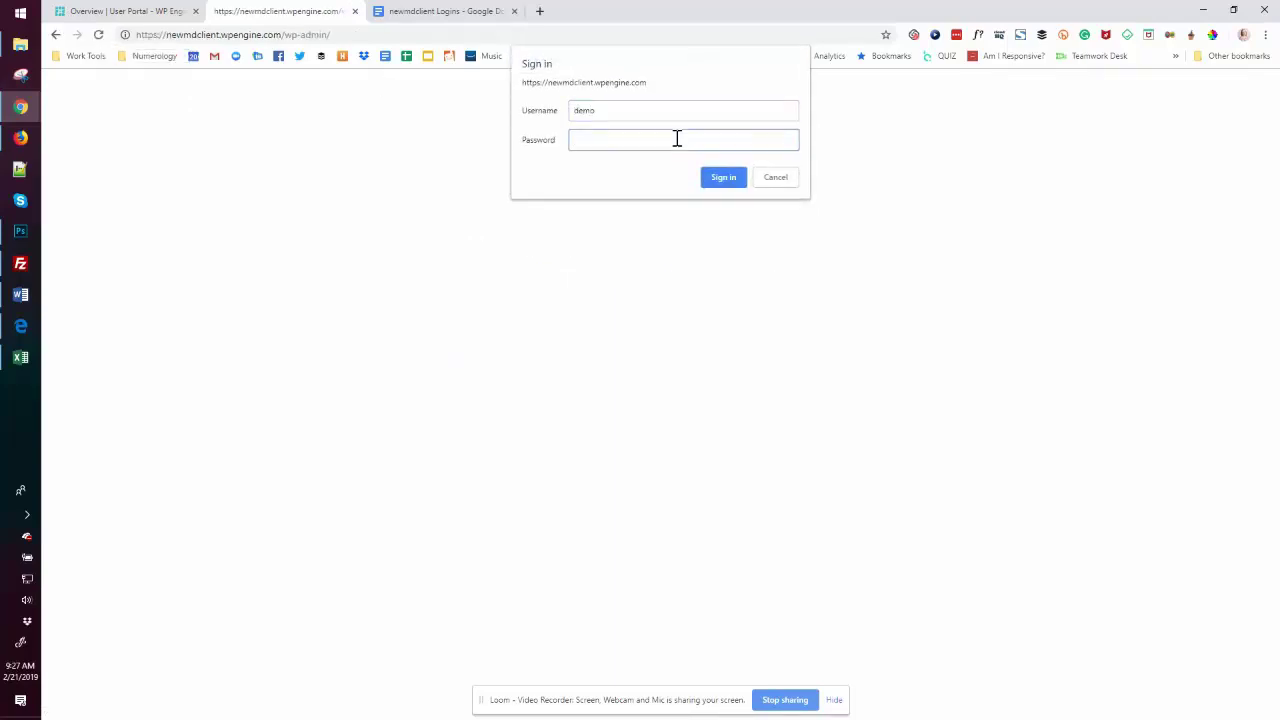
key(ctrl+v)
key(Return)
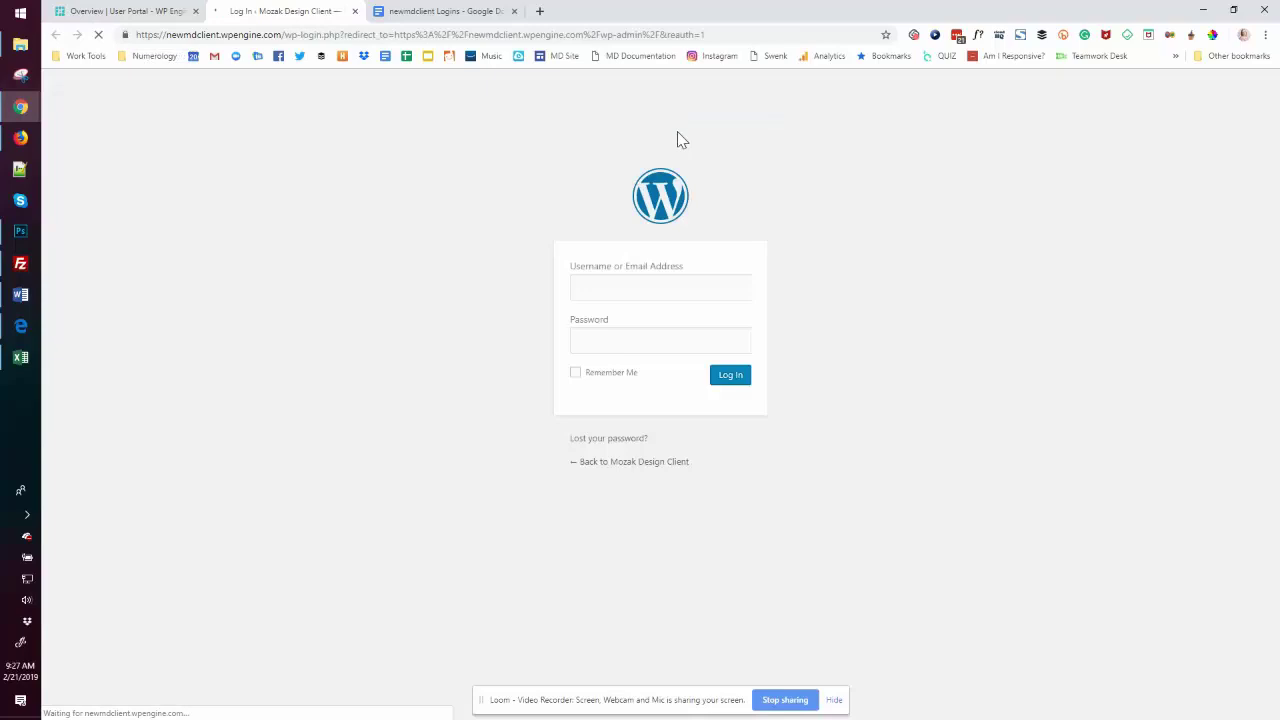
click(737, 376)
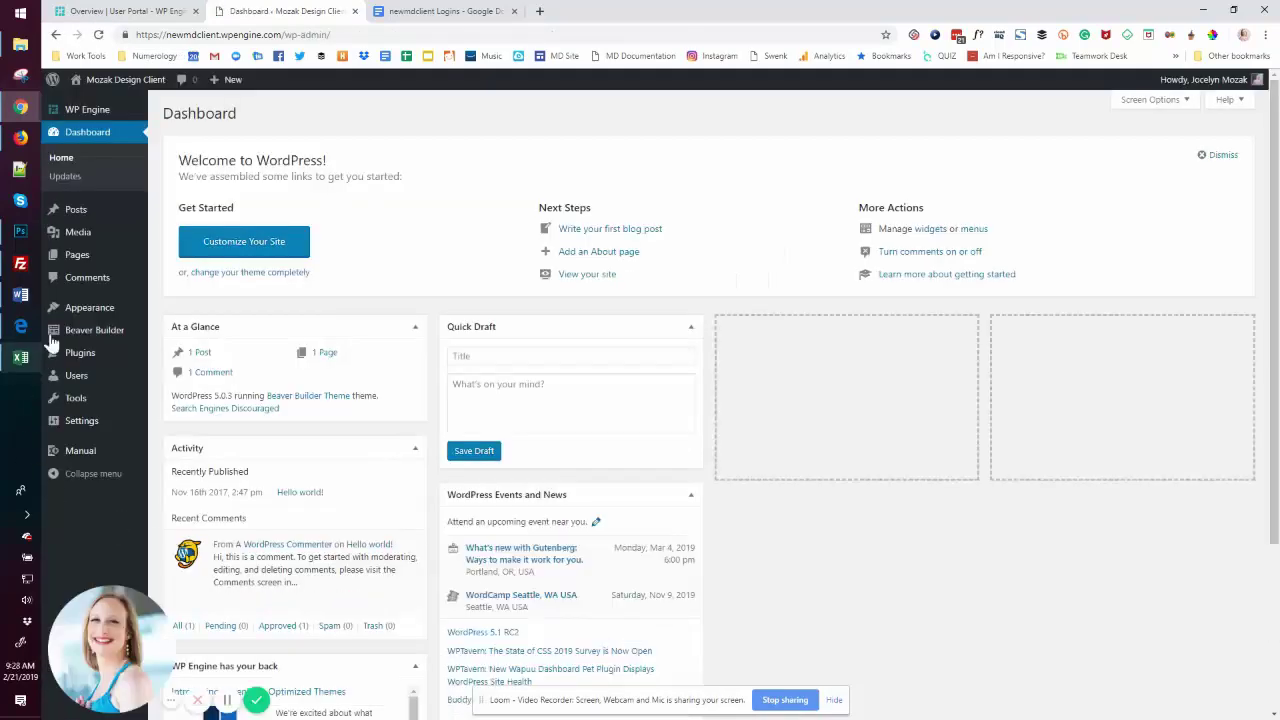
Step: Generate a new strong password on the admin's profile, save it, and return to the logins doc
mouse_move(70, 378)
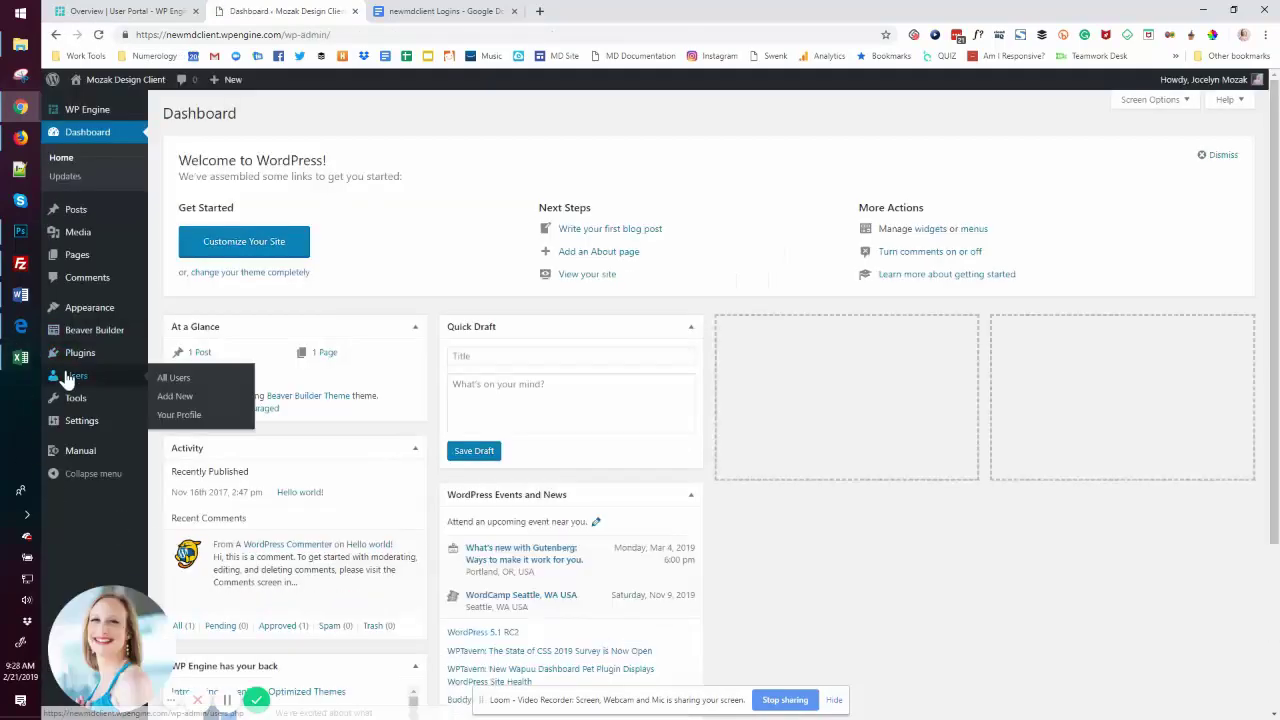
click(179, 414)
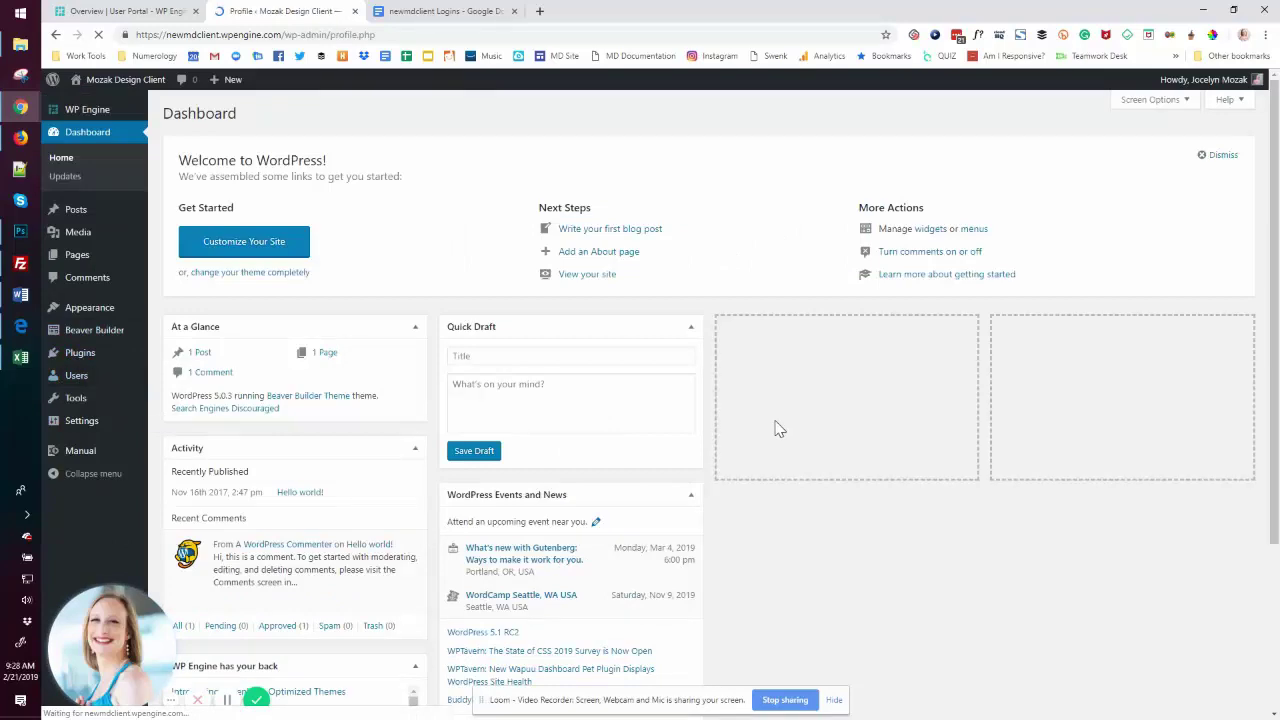
scroll(391, 534, down, 3)
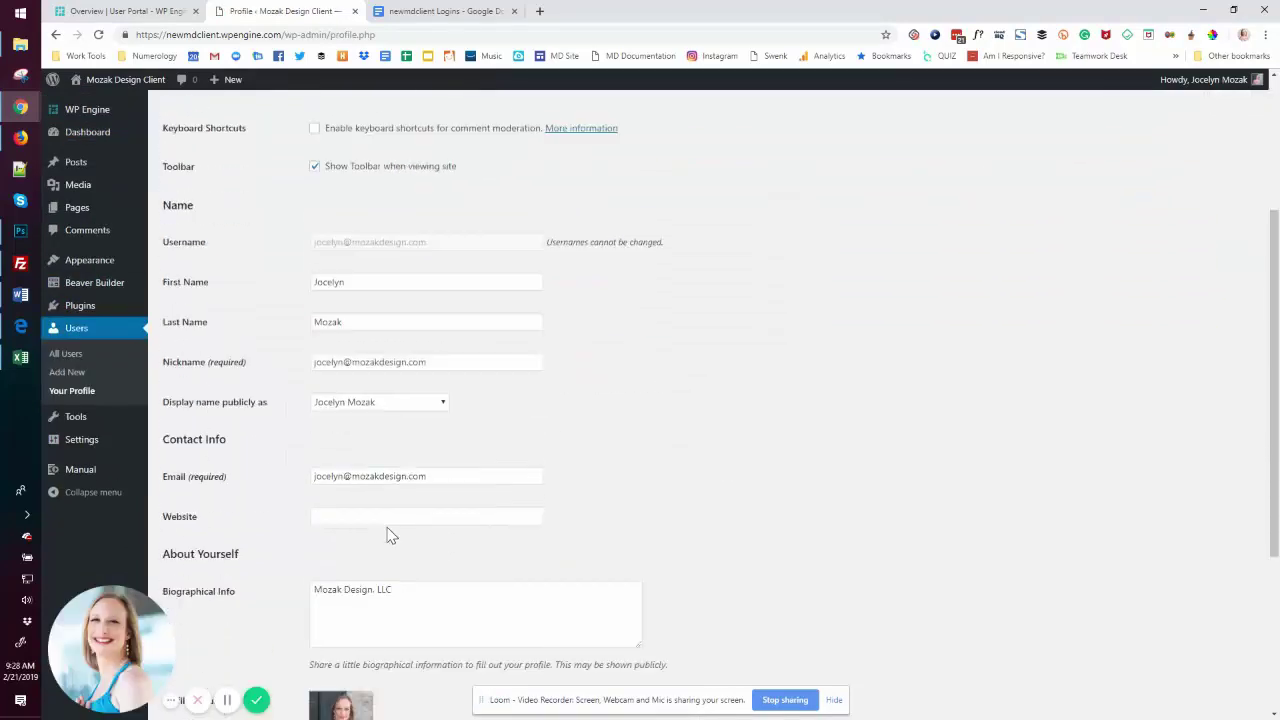
scroll(391, 534, down, 3)
click(371, 556)
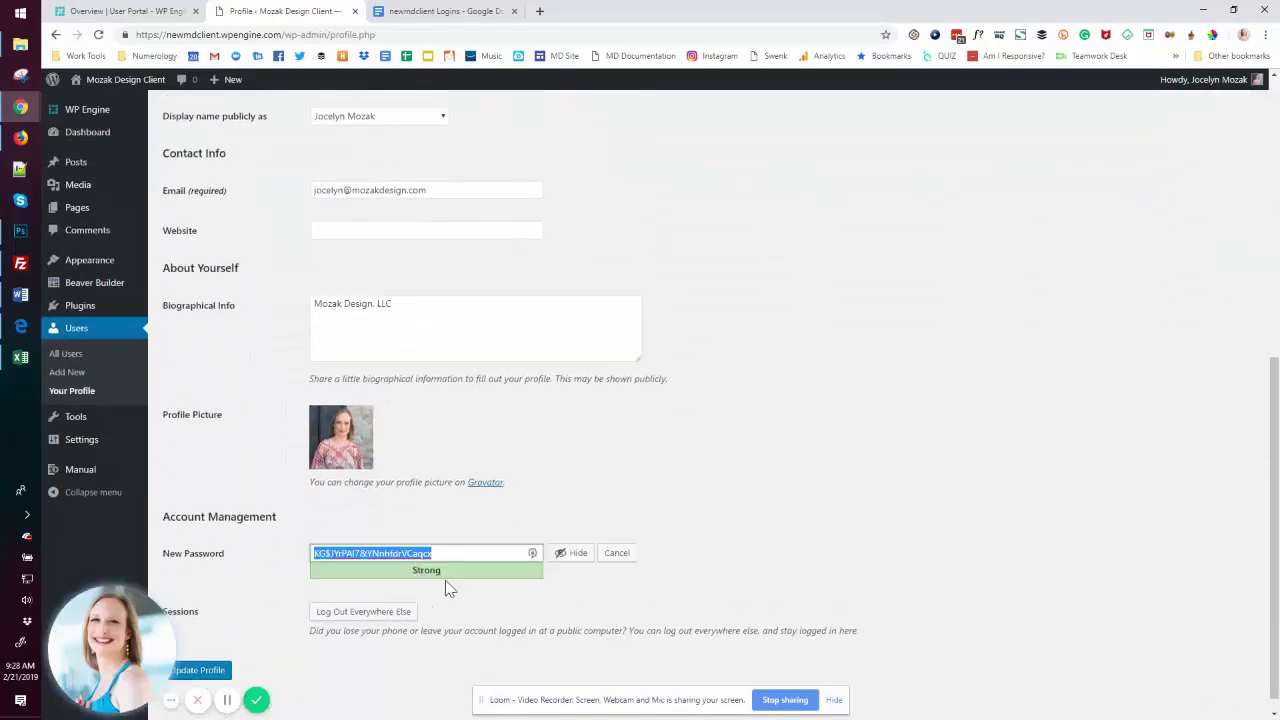
scroll(530, 566, down, 1)
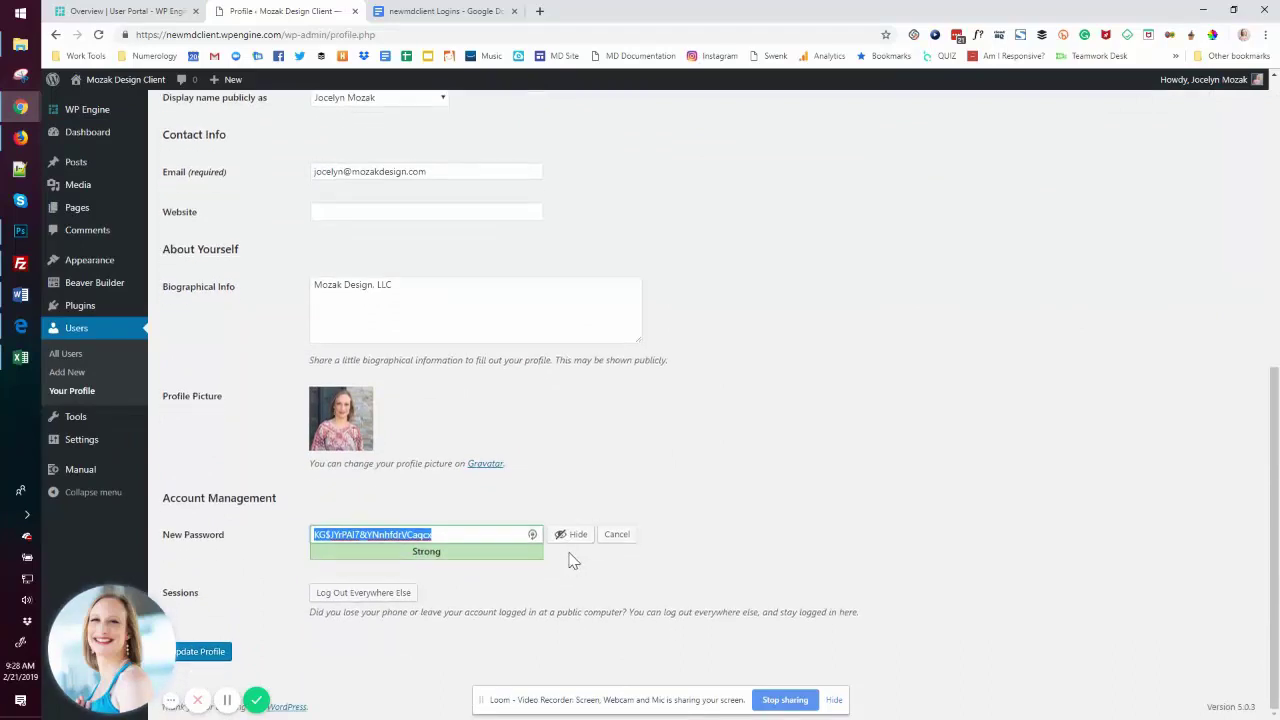
click(218, 658)
click(432, 12)
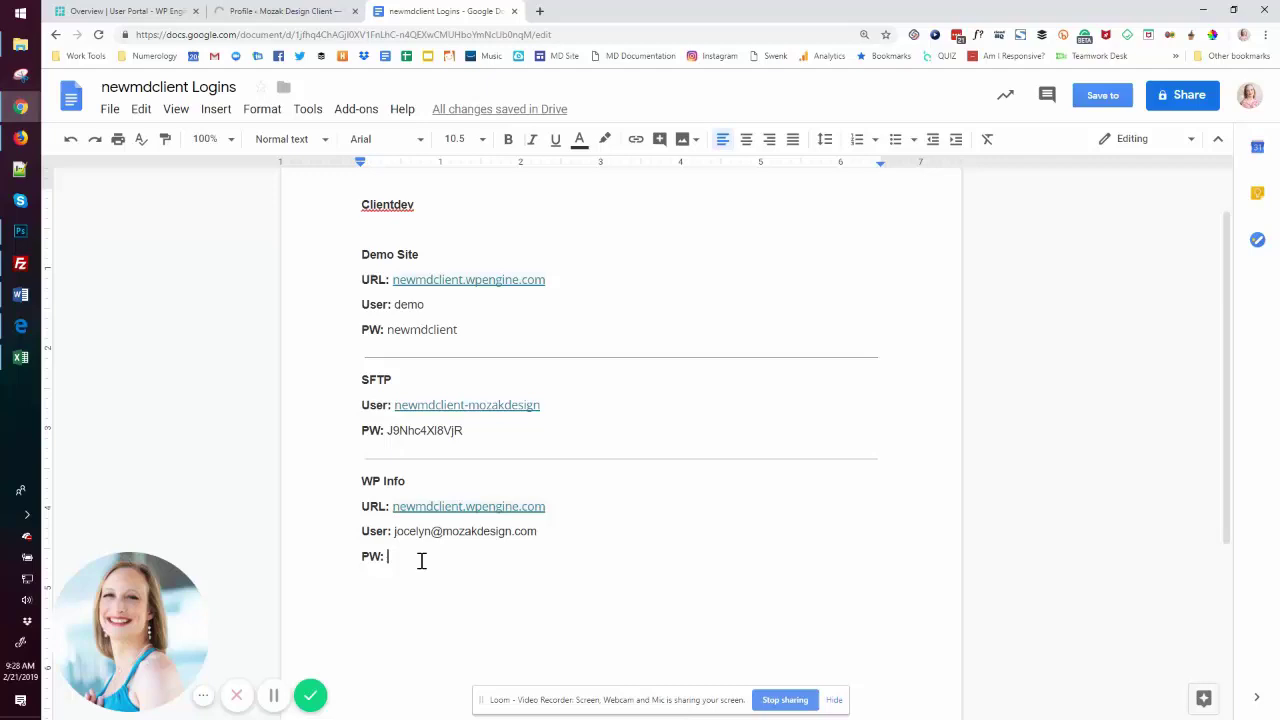
Step: Paste the generated admin password after 'PW:' under WP Info
key(ctrl+v)
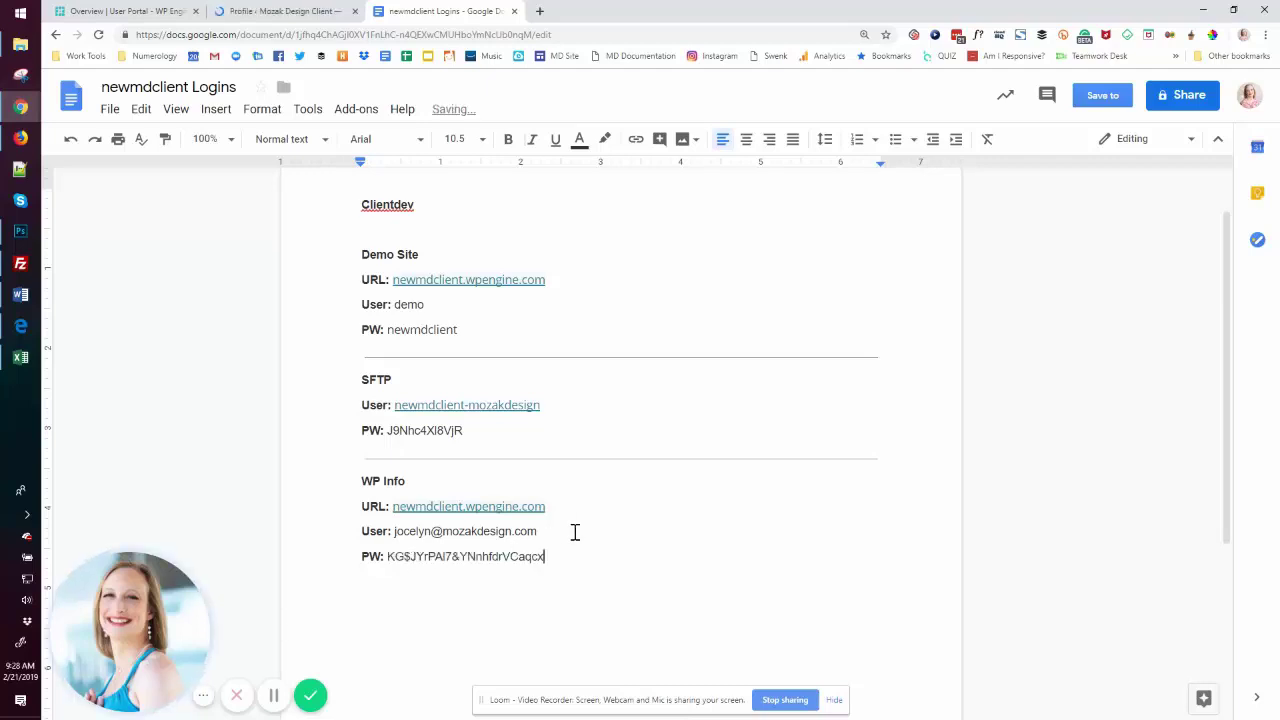